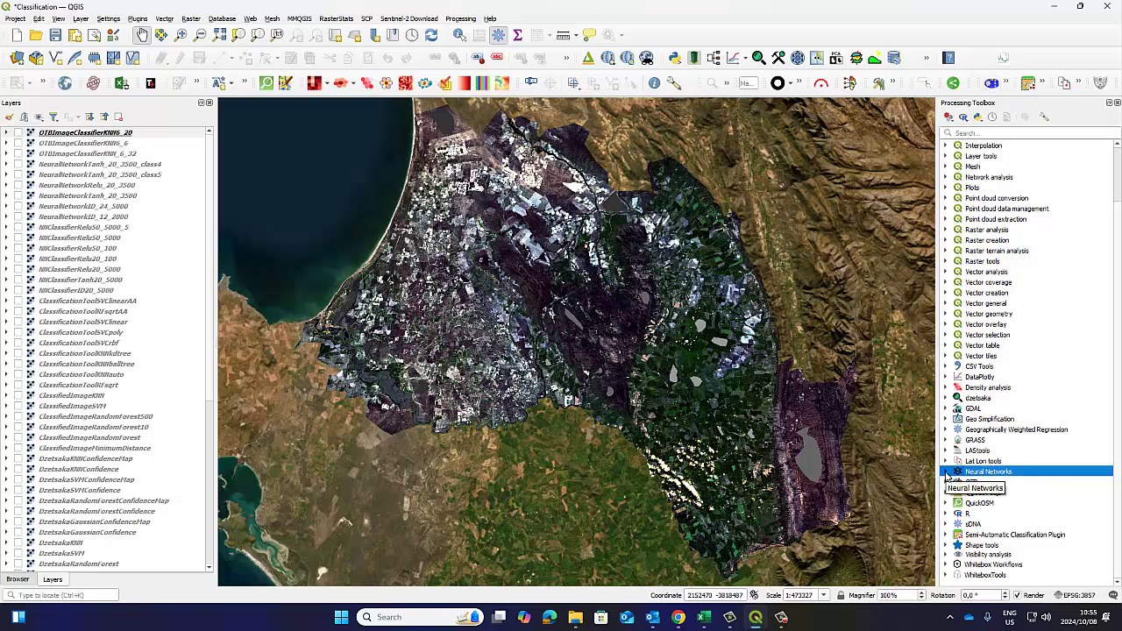
Look inside the Neural Networks group of the Processing Toolbox, leaving the group collapsed.
click(945, 473)
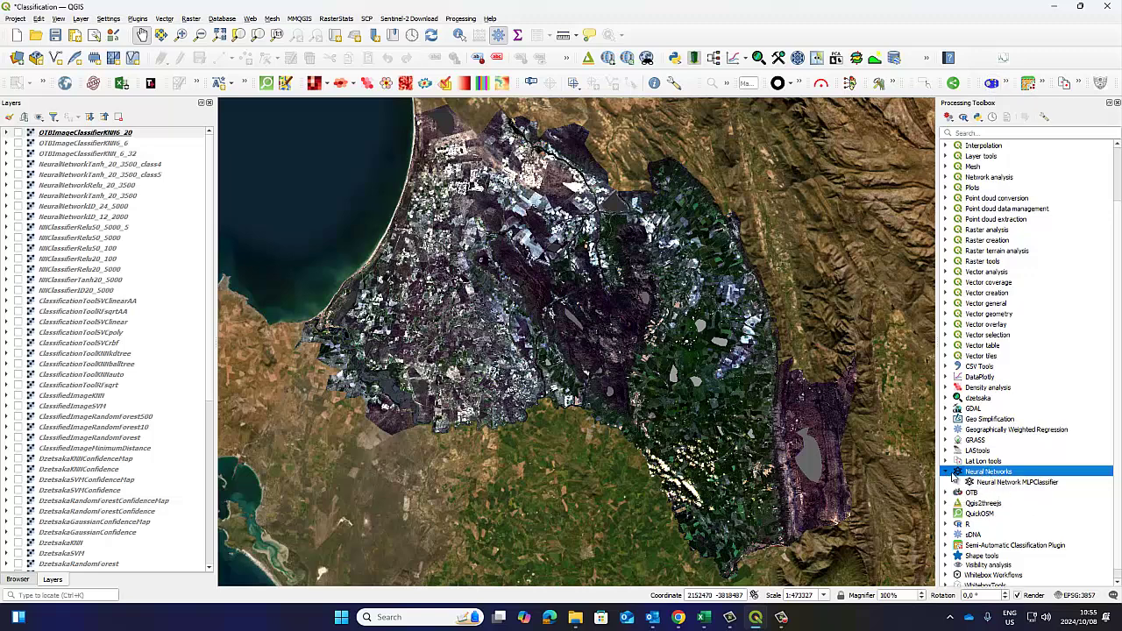
click(949, 473)
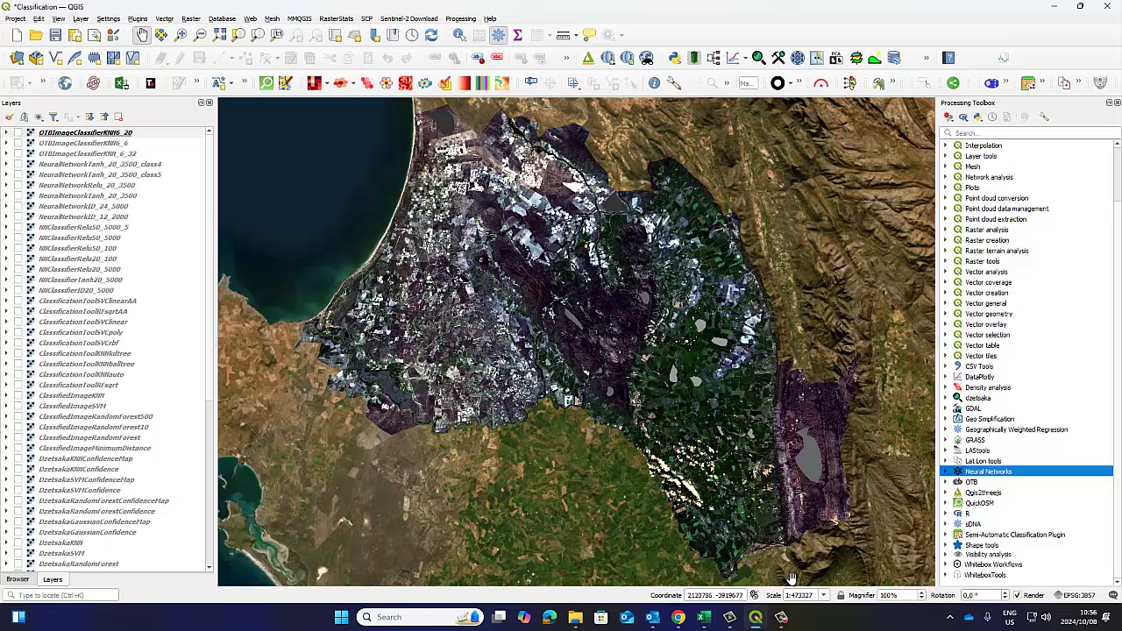
Switch to Chrome and browse the uploaded videos on the View From Space YouTube channel.
click(679, 618)
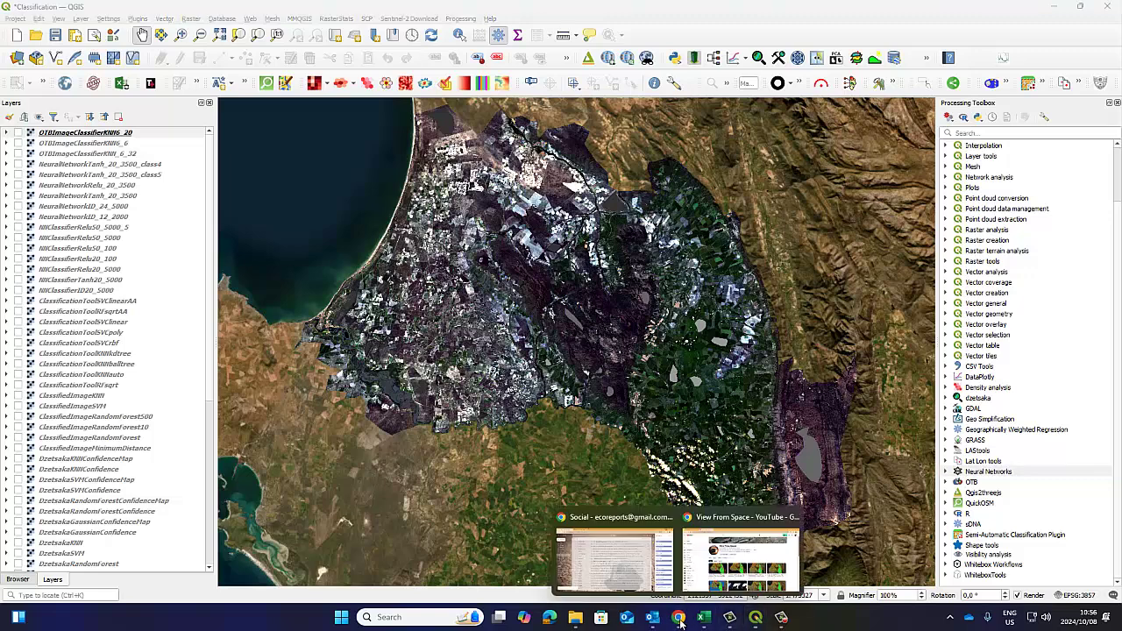
click(701, 548)
scroll(661, 336, down, 2)
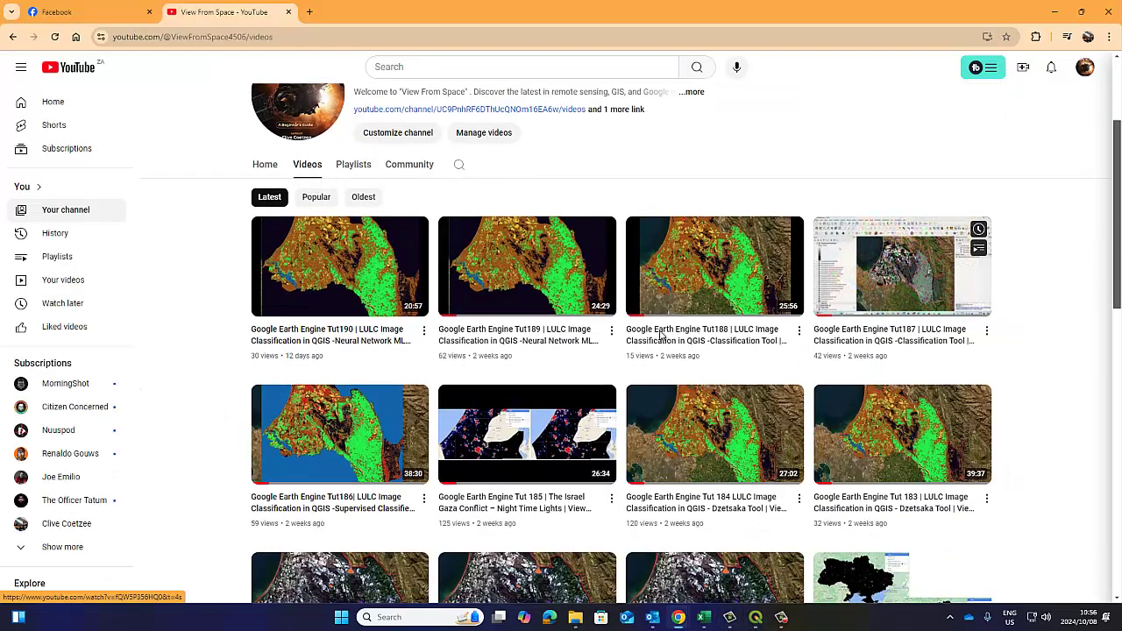
scroll(701, 455, down, 2)
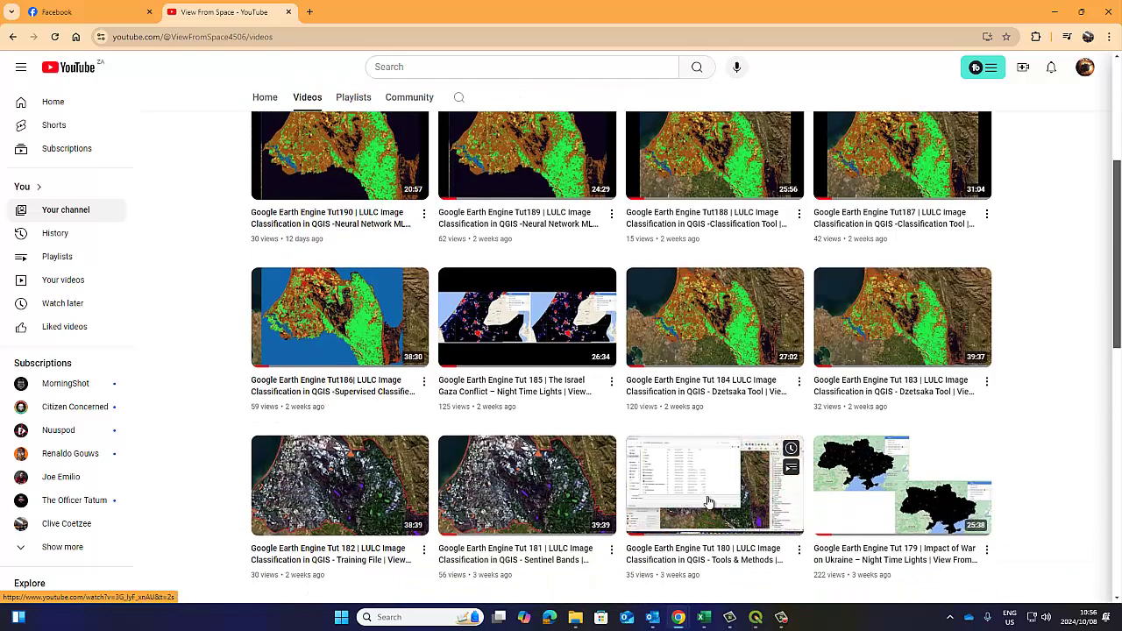
scroll(708, 500, down, 5)
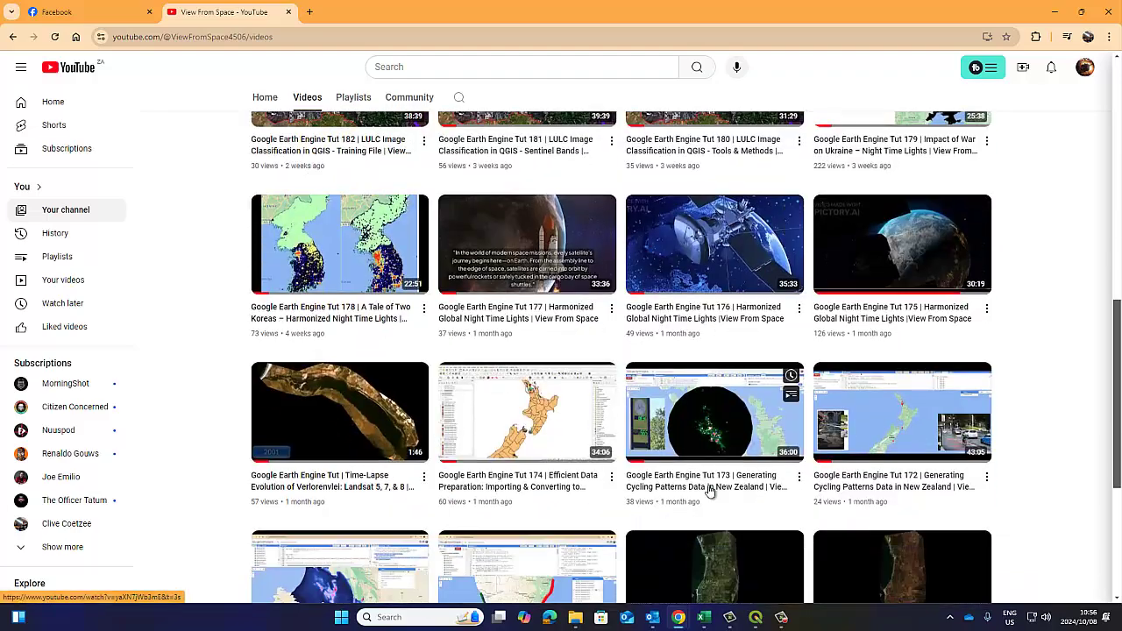
scroll(710, 491, up, 3)
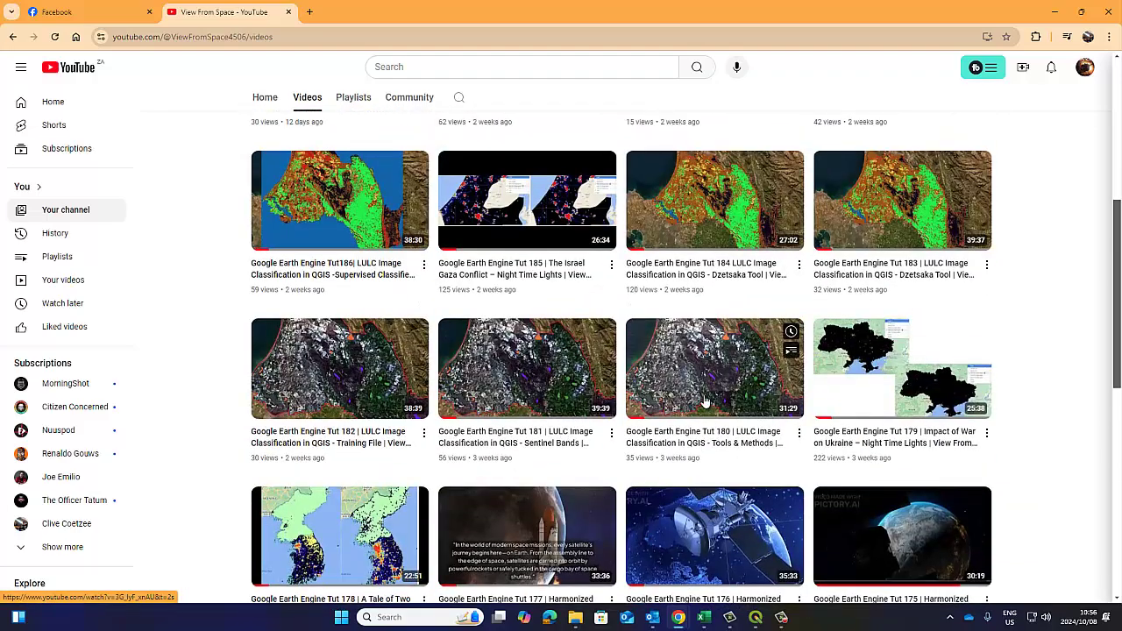
scroll(715, 390, up, 3)
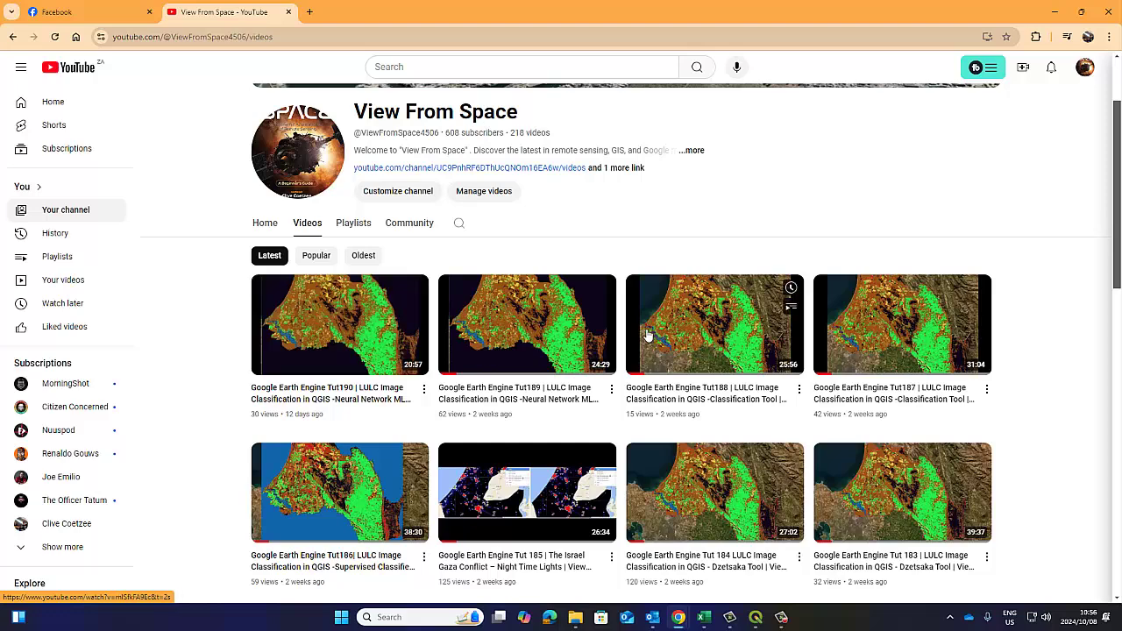
Check the channel's subscriber and video counts and read the titles of the latest videos.
double_click(455, 133)
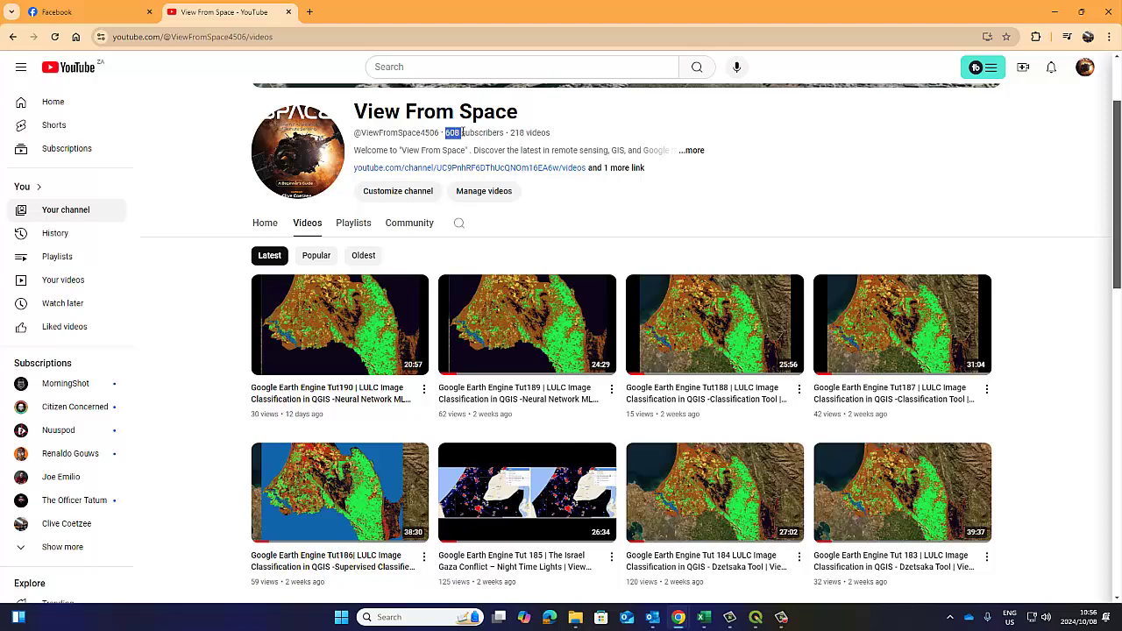
drag(491, 132, 550, 134)
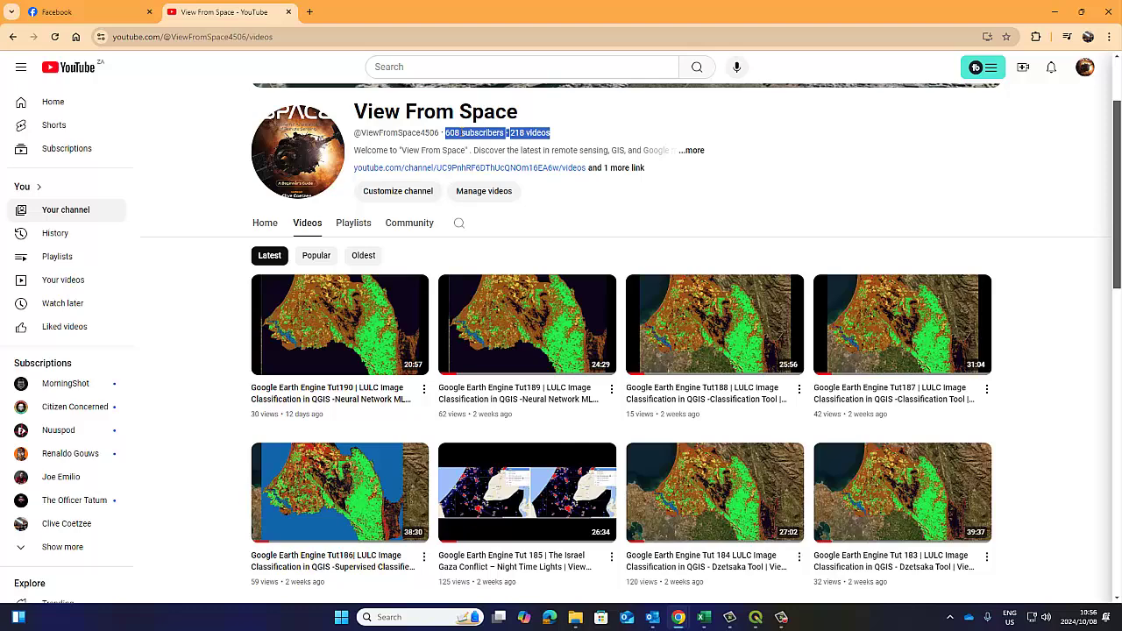
click(453, 132)
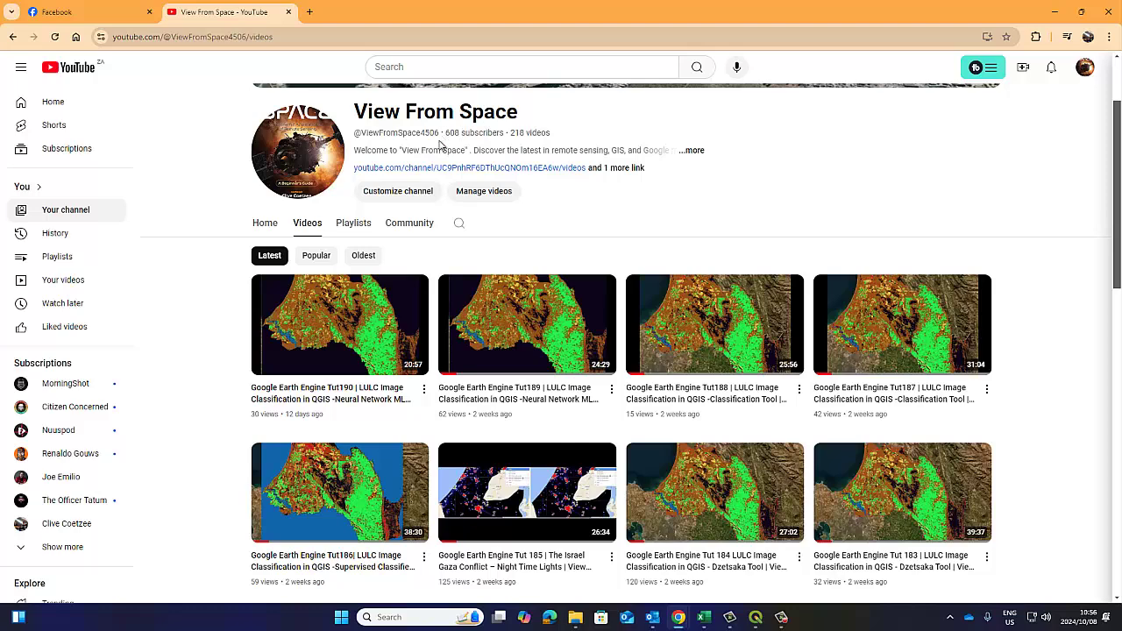
mouse_move(325, 401)
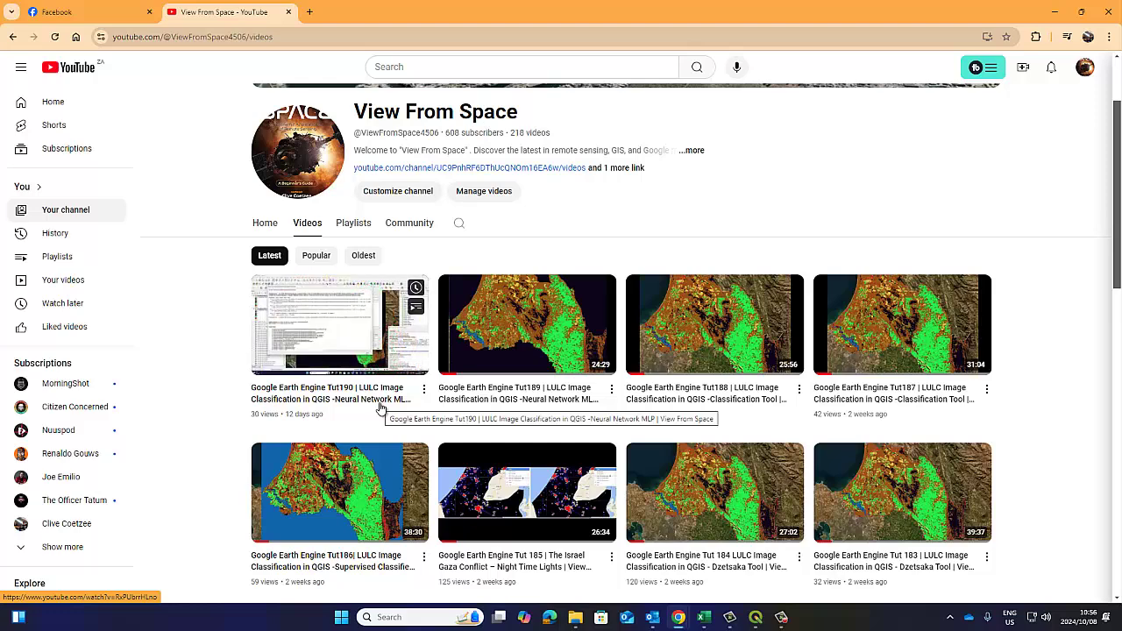
mouse_move(696, 403)
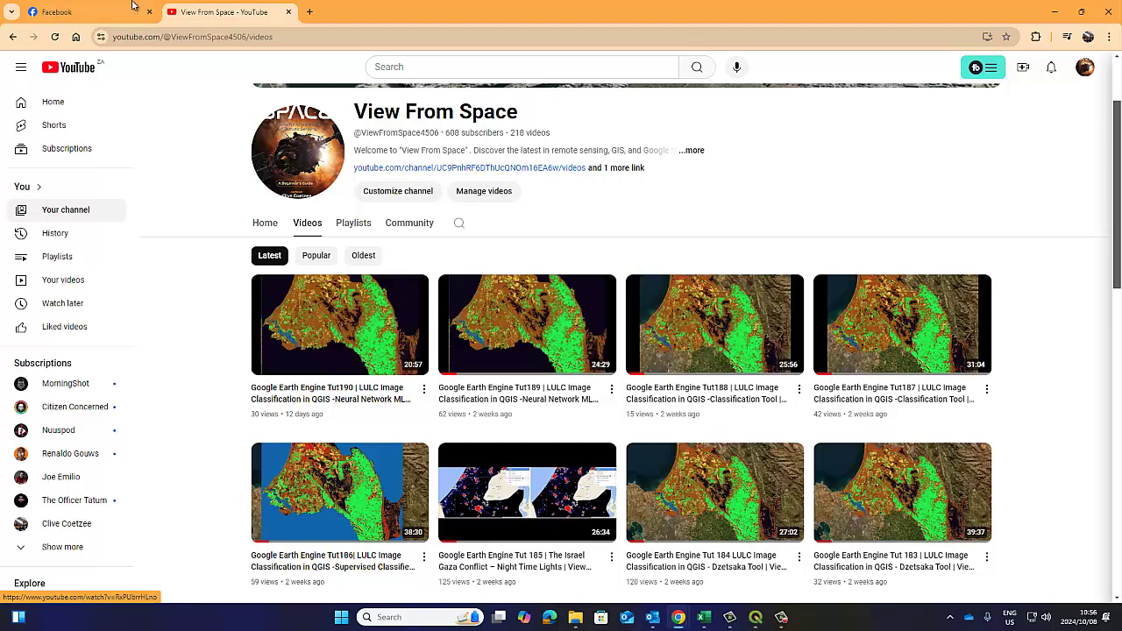
View the Facebook profile page and return to the YouTube channel.
click(88, 12)
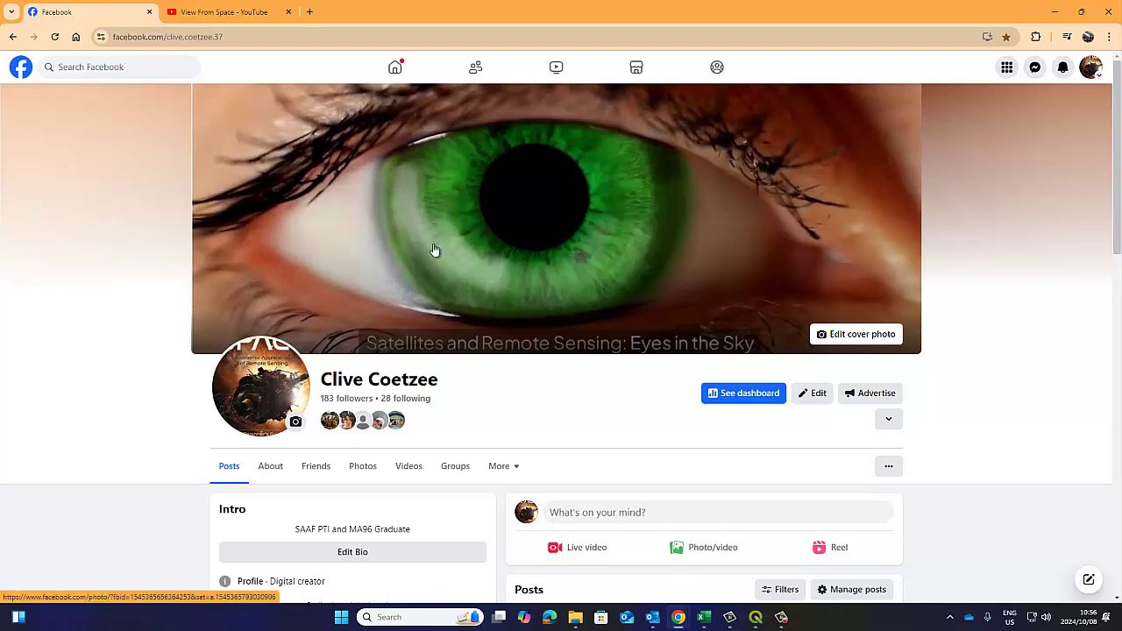
scroll(433, 250, down, 3)
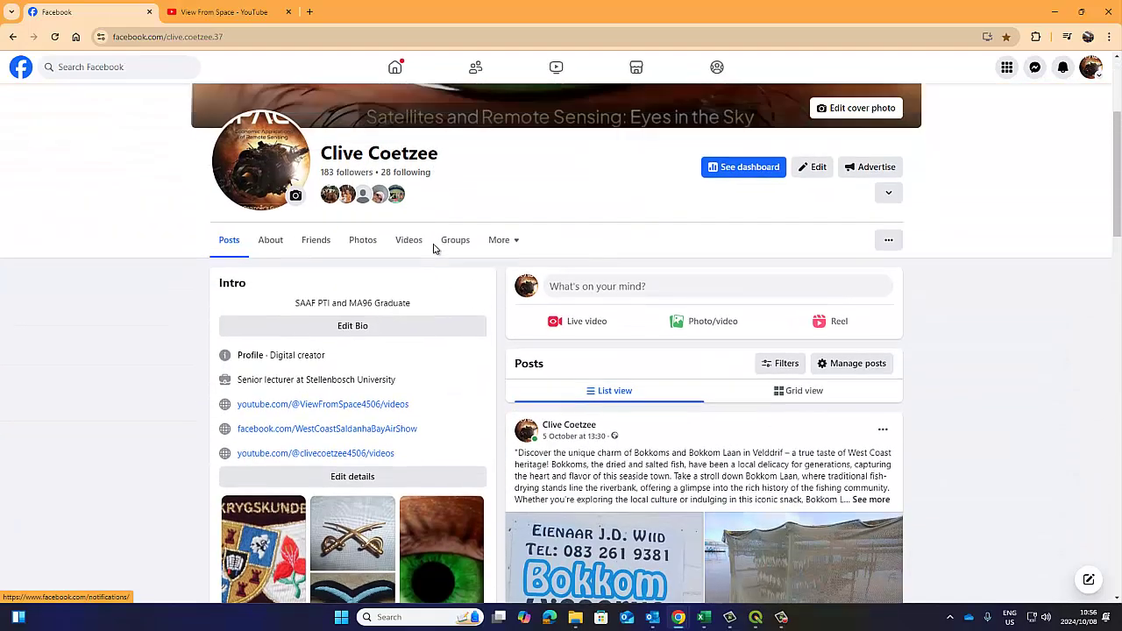
scroll(433, 250, up, 3)
click(215, 12)
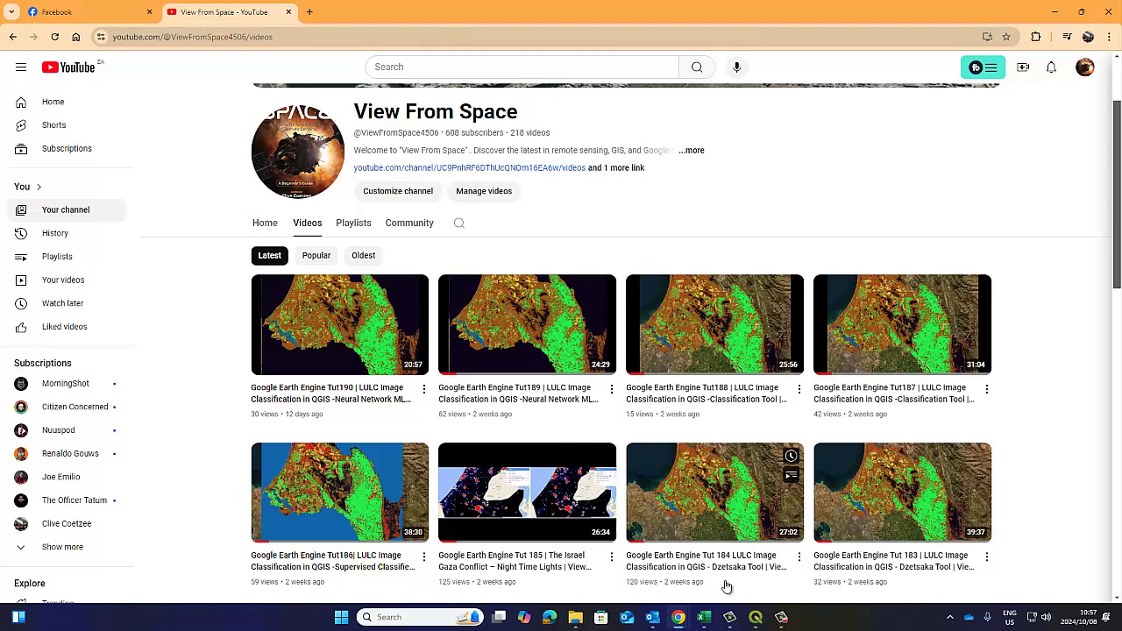
Switch back to QGIS and expand the OTB group in the Processing Toolbox.
click(755, 617)
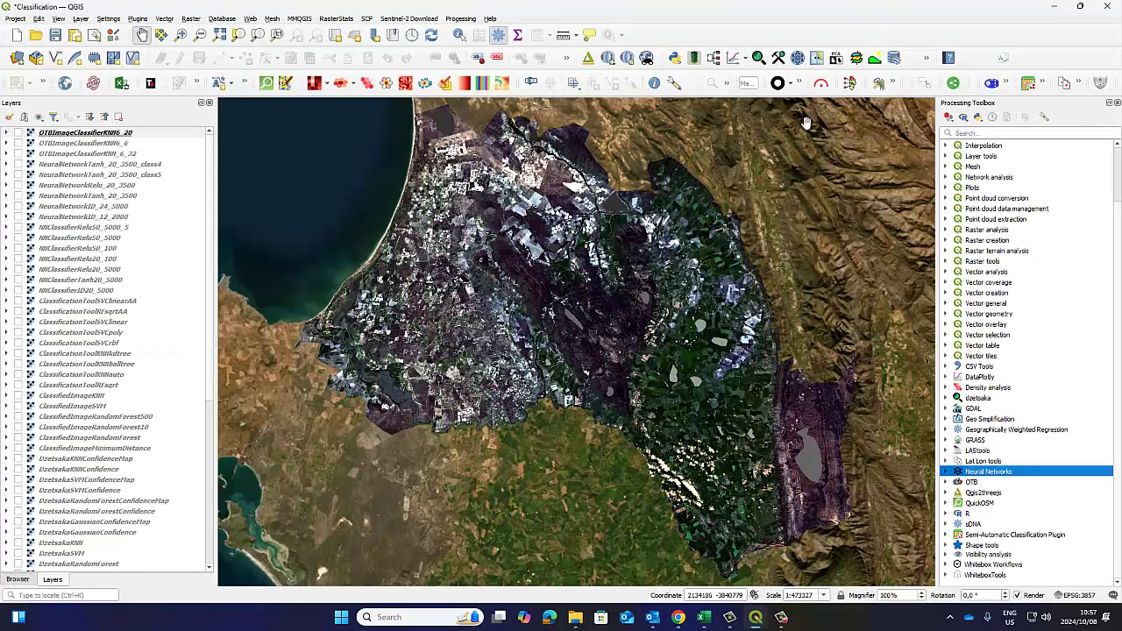
click(945, 483)
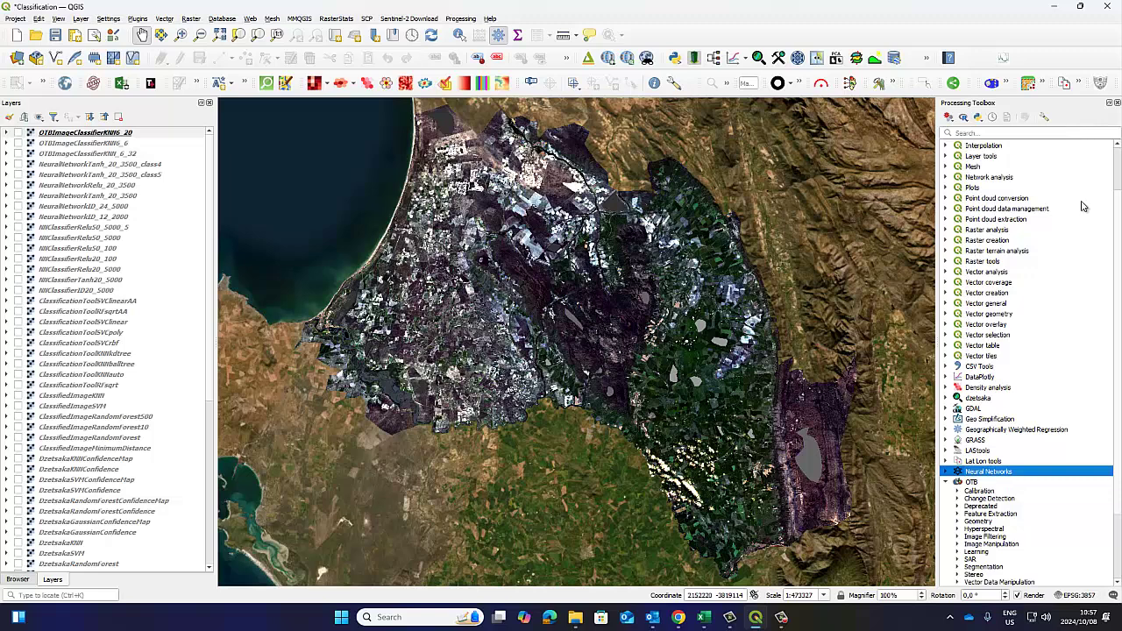
click(973, 483)
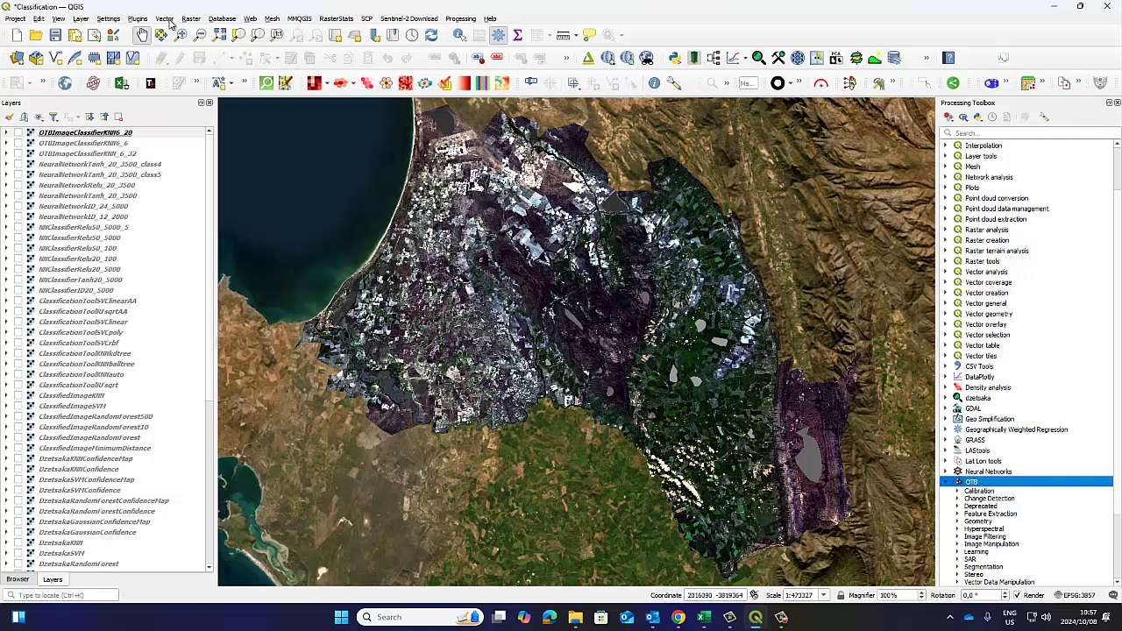
Open the plugin manager and list all available plugins.
click(139, 19)
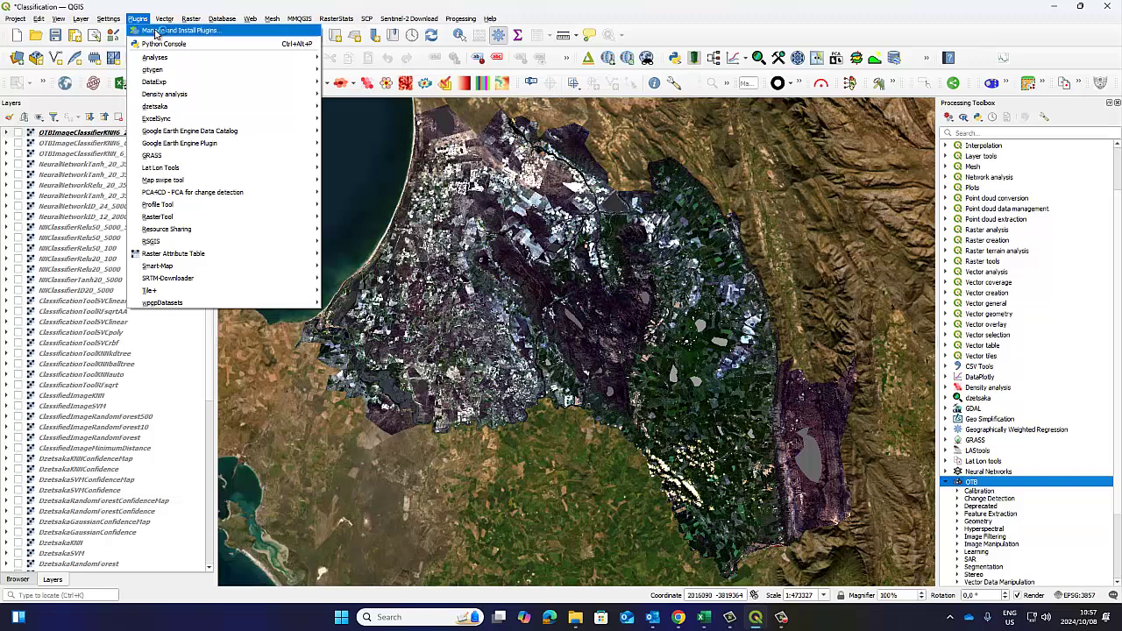
click(156, 33)
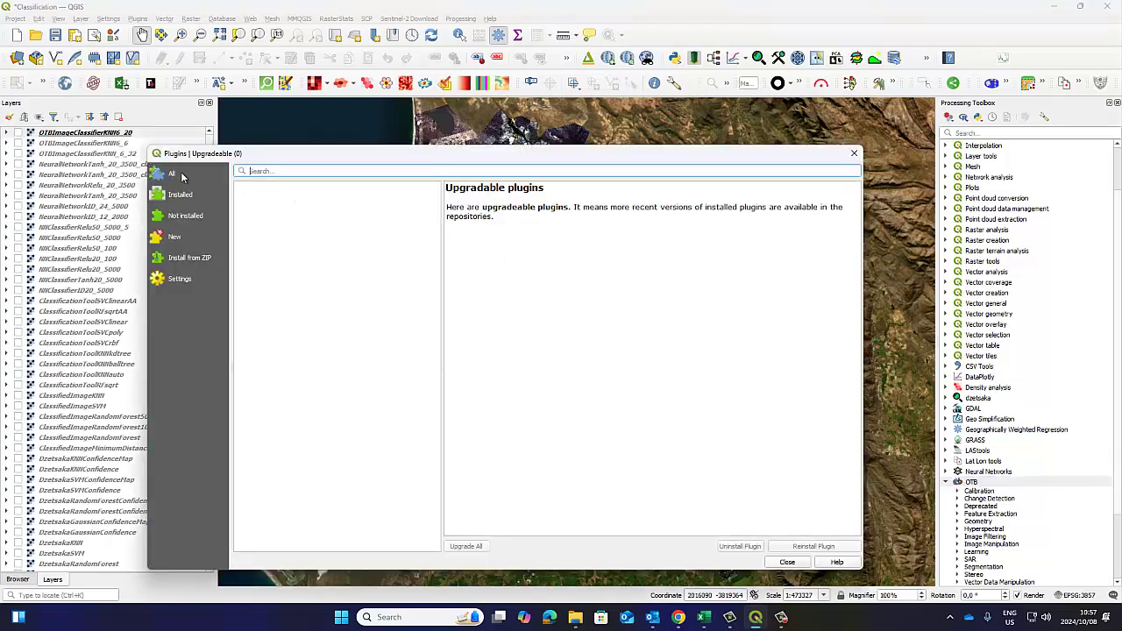
click(174, 174)
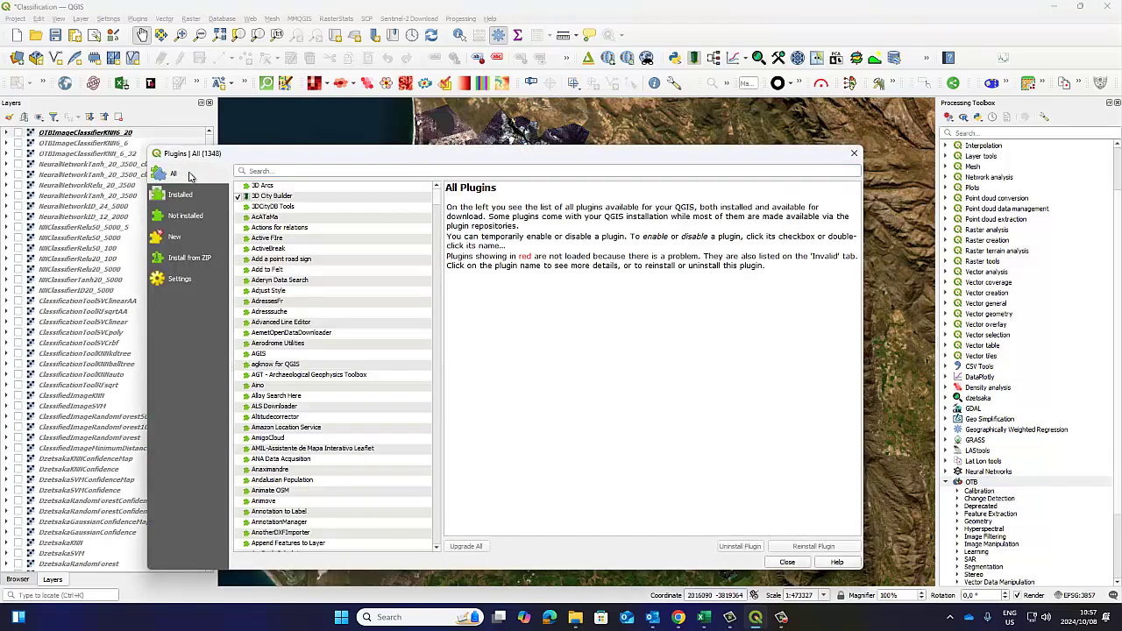
Search the full and installed plugin lists for "otp".
click(269, 172)
text(ot)
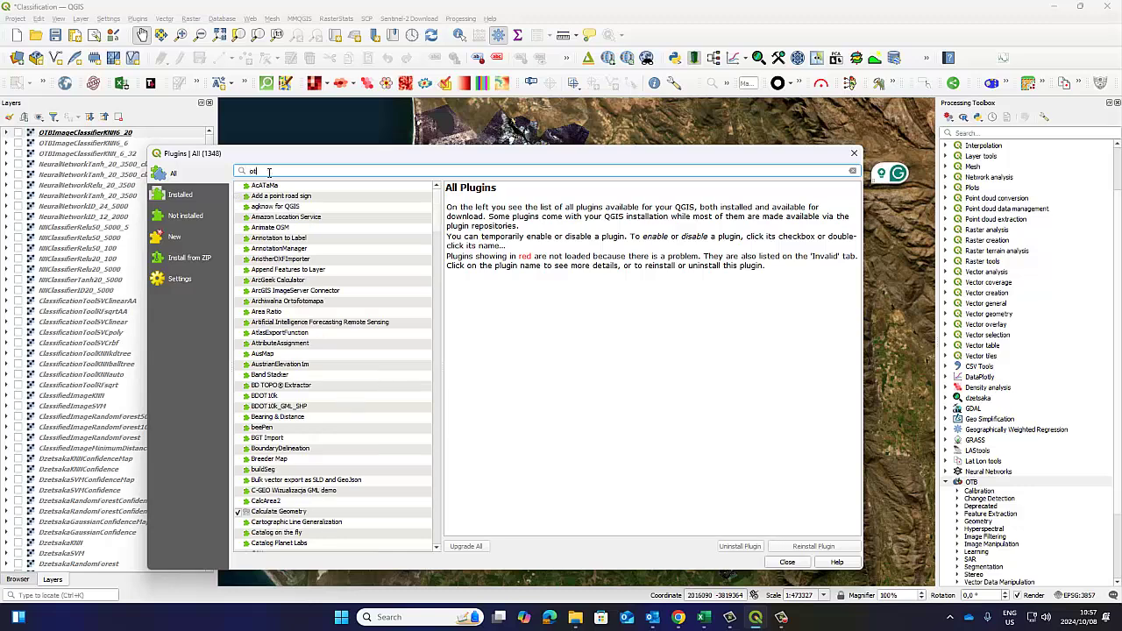
text(p)
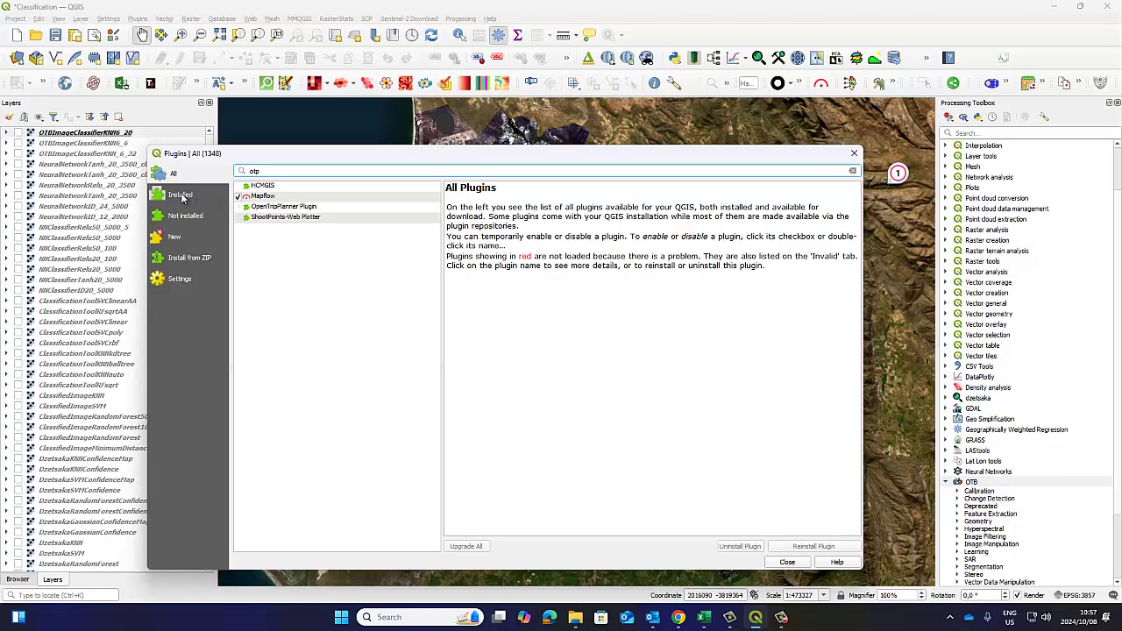
click(181, 195)
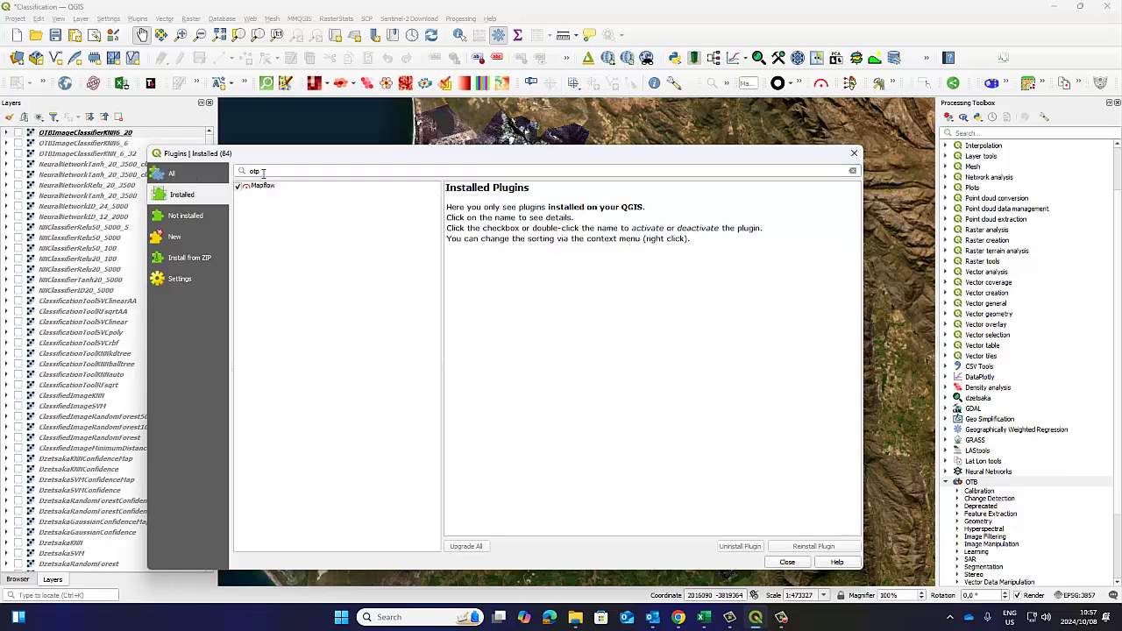
click(196, 180)
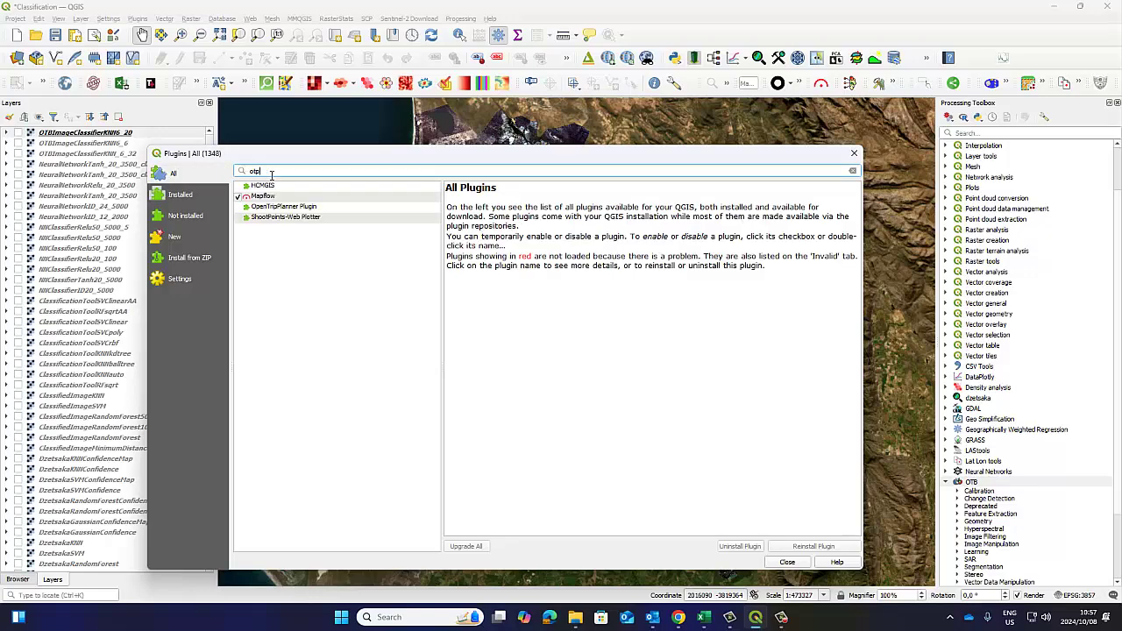
Search the plugins for "otb" and check the OrfeoToolbox Provider entry in the full and installed lists.
click(272, 172)
key(BackSpace)
text(b)
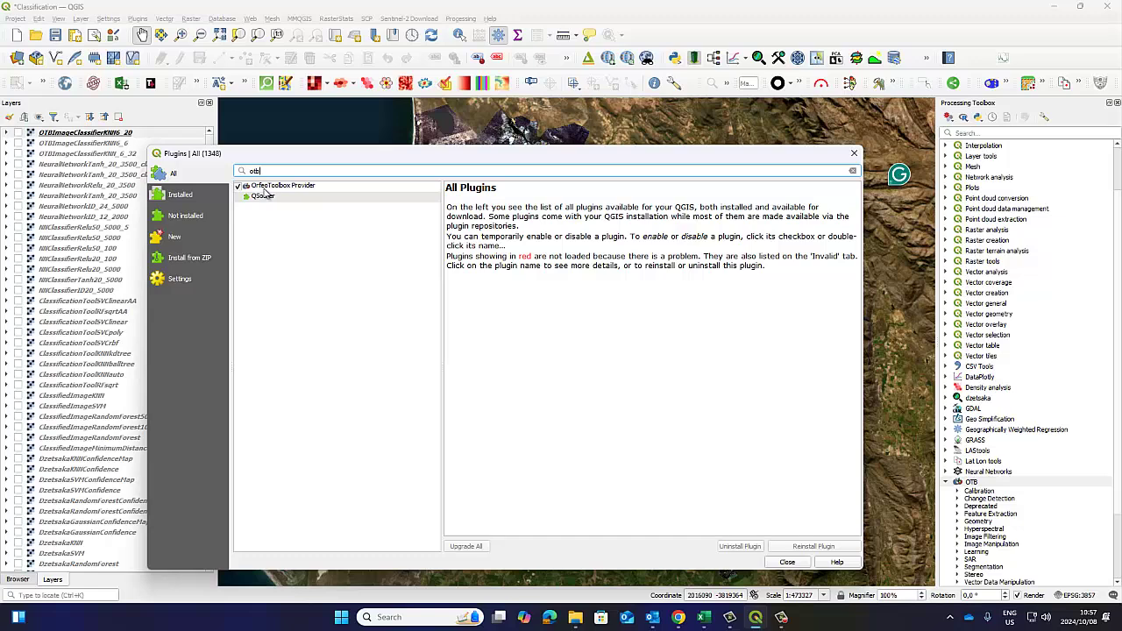
click(285, 187)
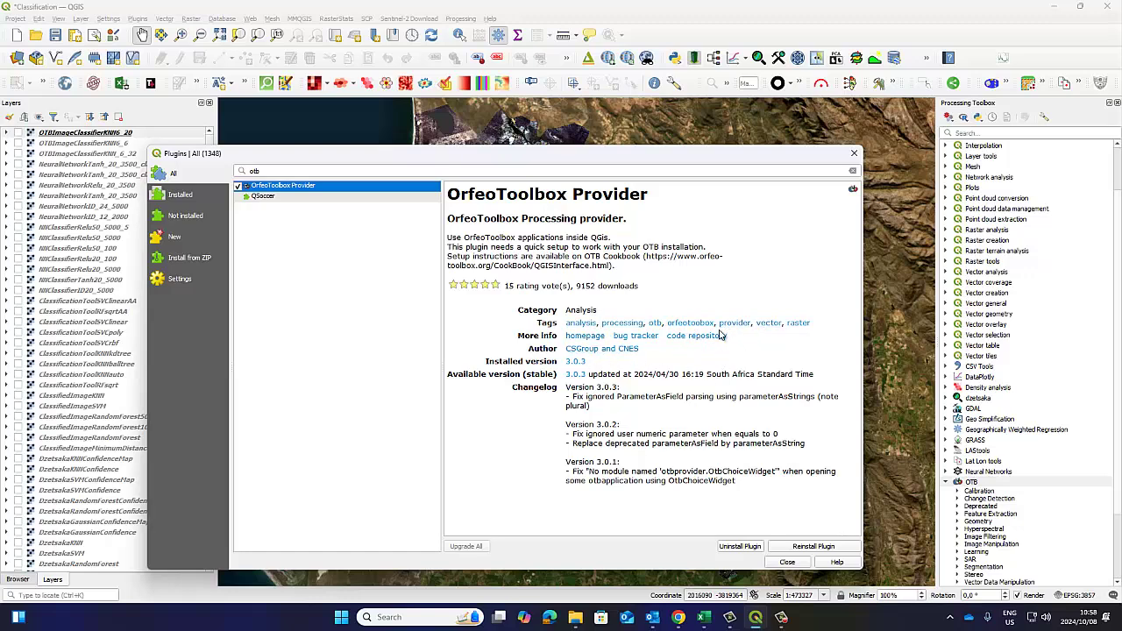
click(173, 198)
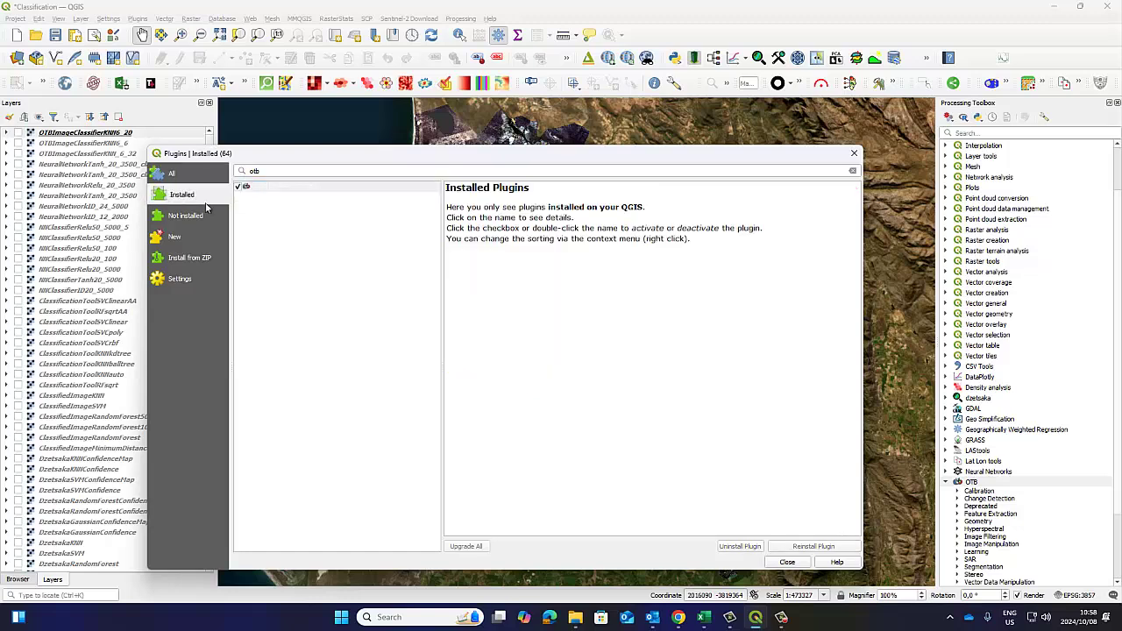
click(245, 186)
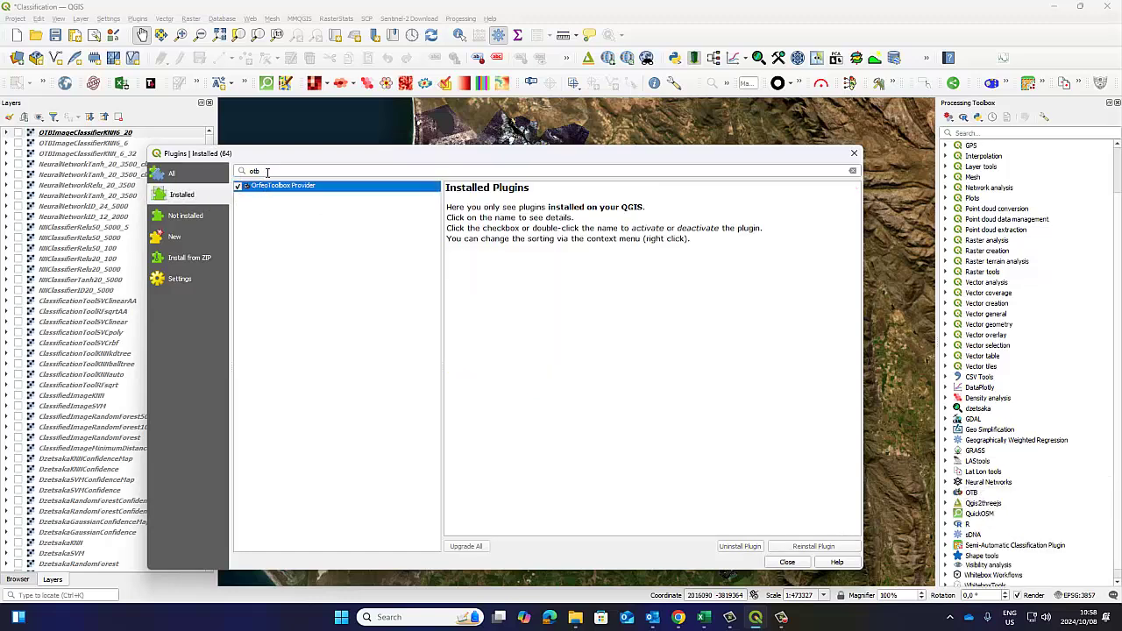
Clear the plugin search, look through the complete list of installed plugins, and close the plugin manager.
click(266, 172)
key(BackSpace)
key(BackSpace)
key(BackSpace)
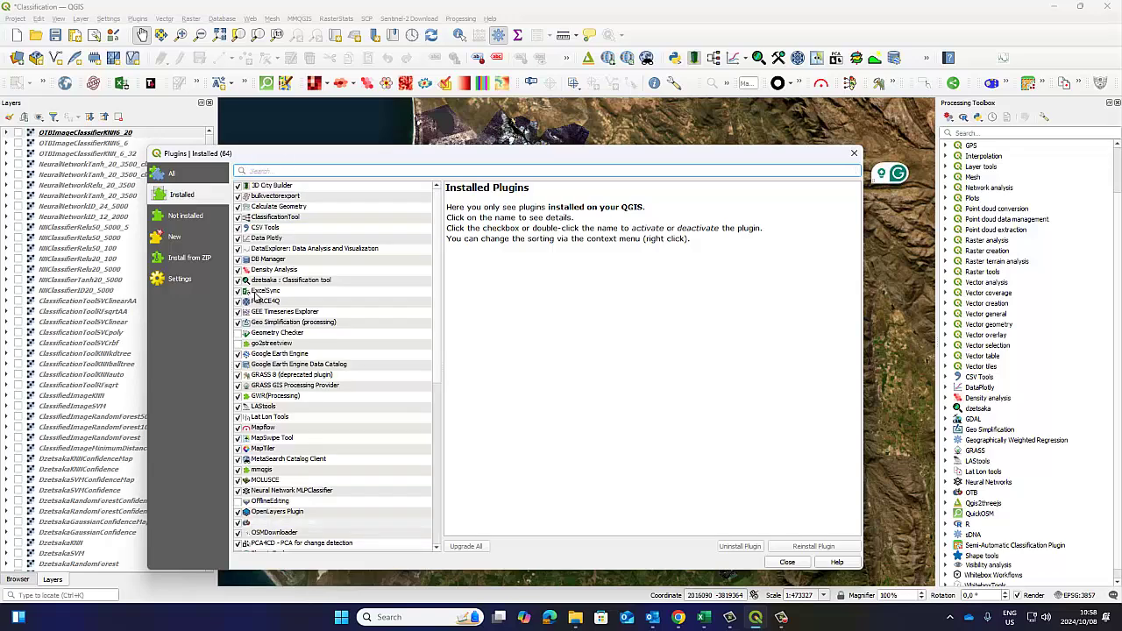
scroll(320, 340, down, 8)
scroll(320, 340, down, 2)
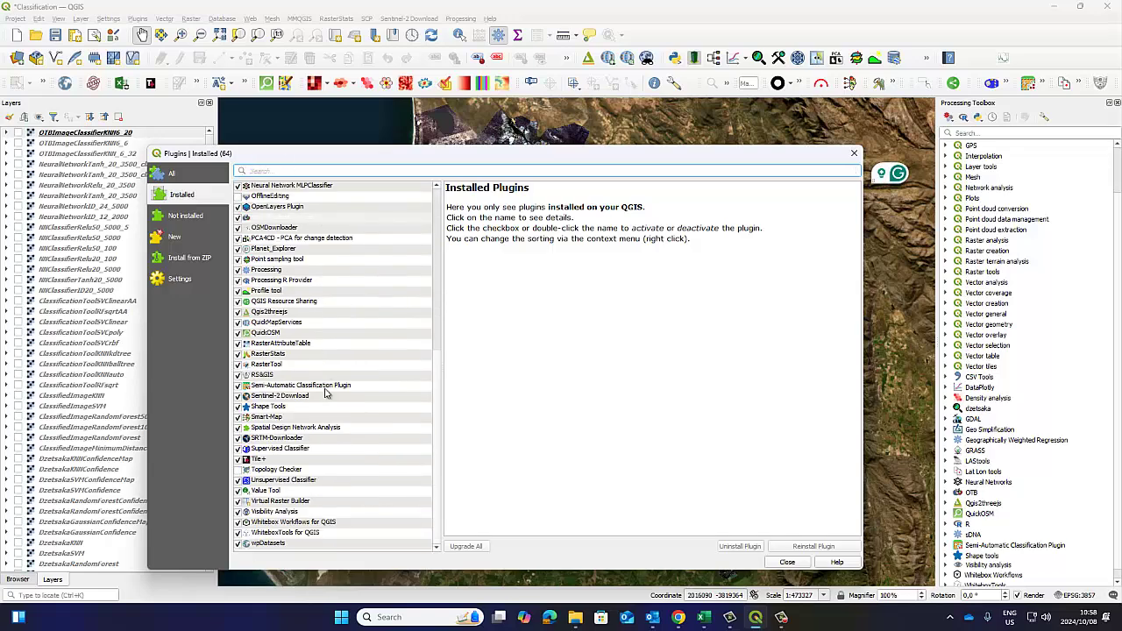
click(786, 563)
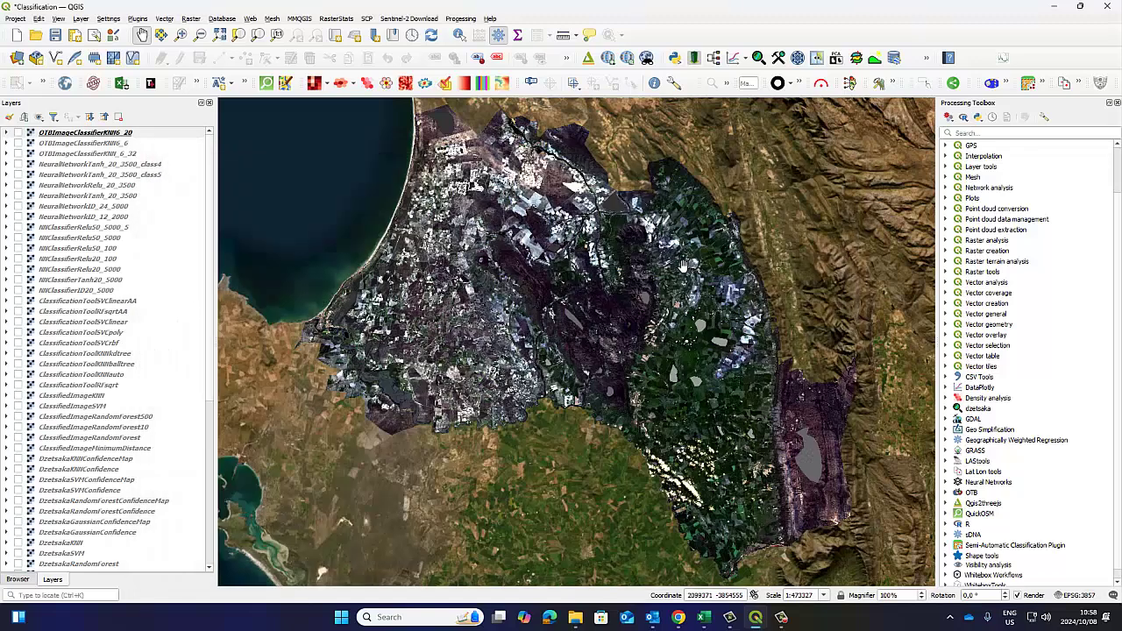
Select the OTB group in the Processing Toolbox.
scroll(993, 403, down, 1)
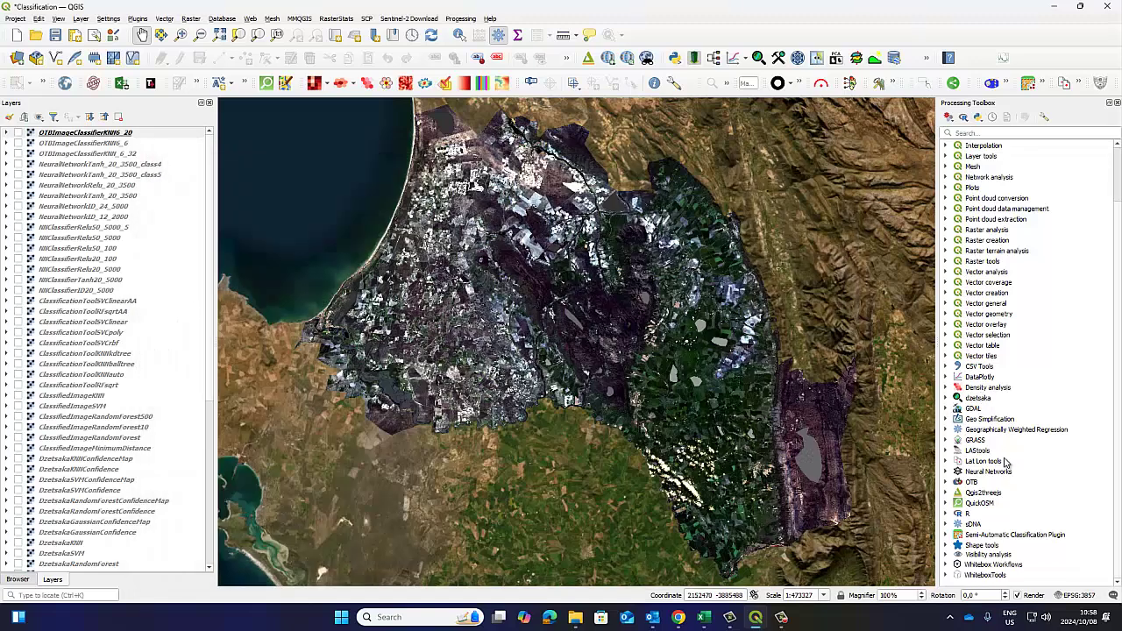
click(971, 483)
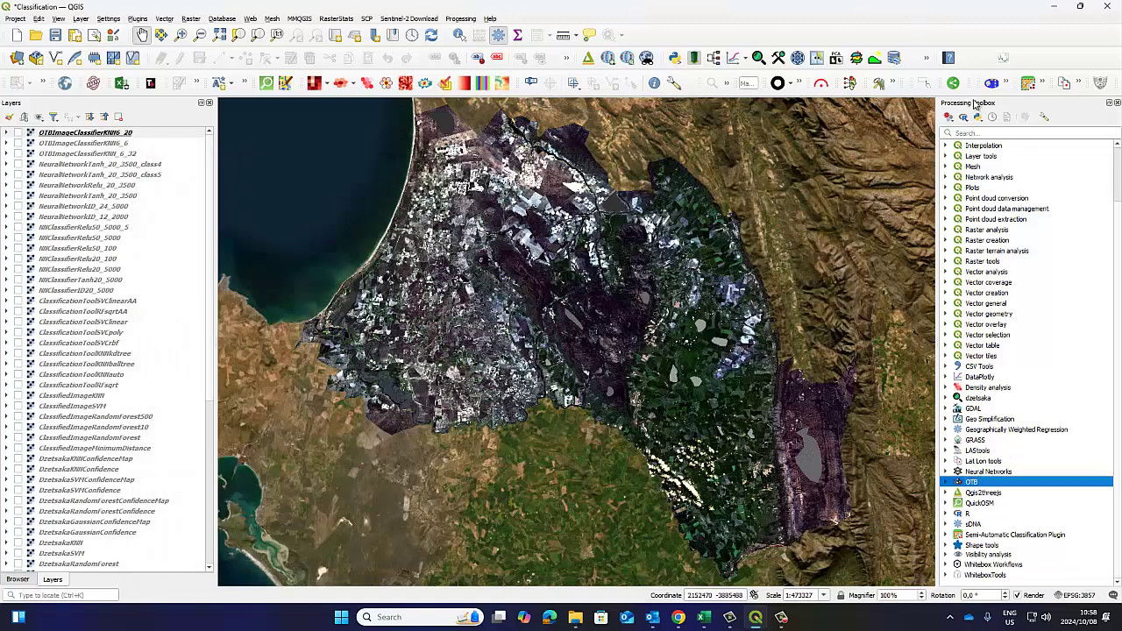
Expand the OTB group and its Learning subgroup in the Processing Toolbox to list the learning tools.
double_click(969, 484)
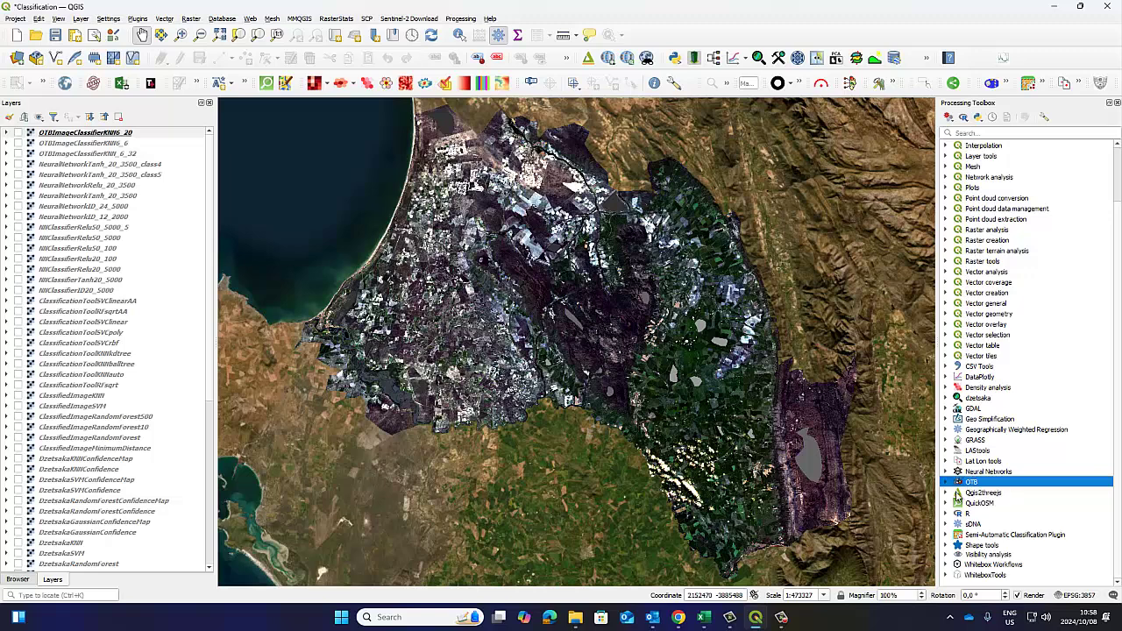
scroll(1008, 455, down, 3)
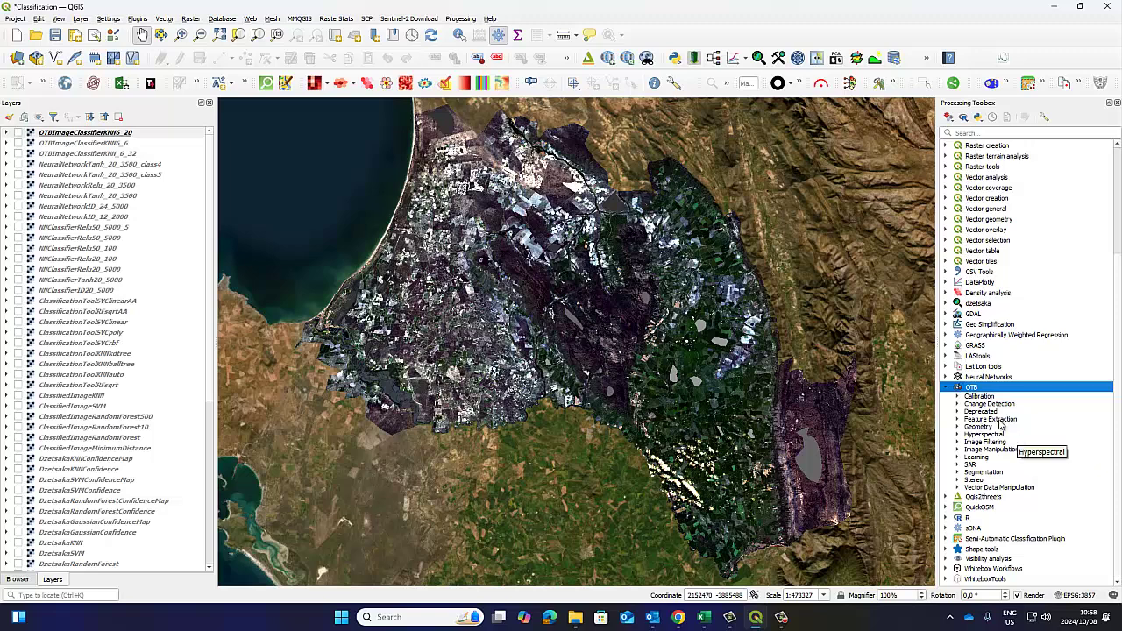
drag(543, 252, 536, 255)
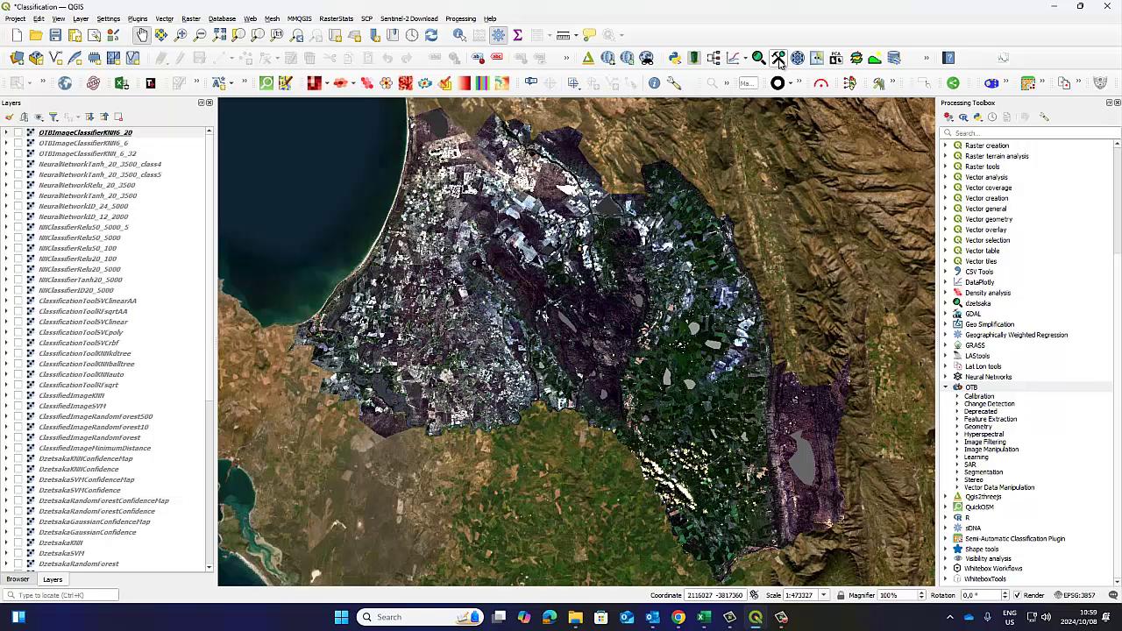
click(972, 389)
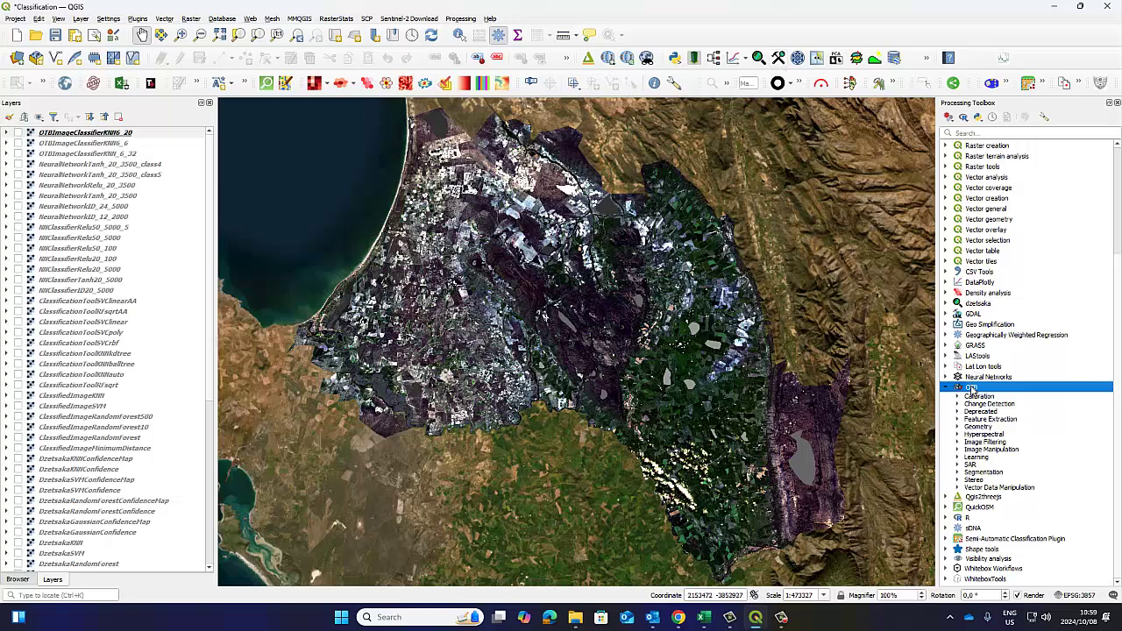
click(975, 459)
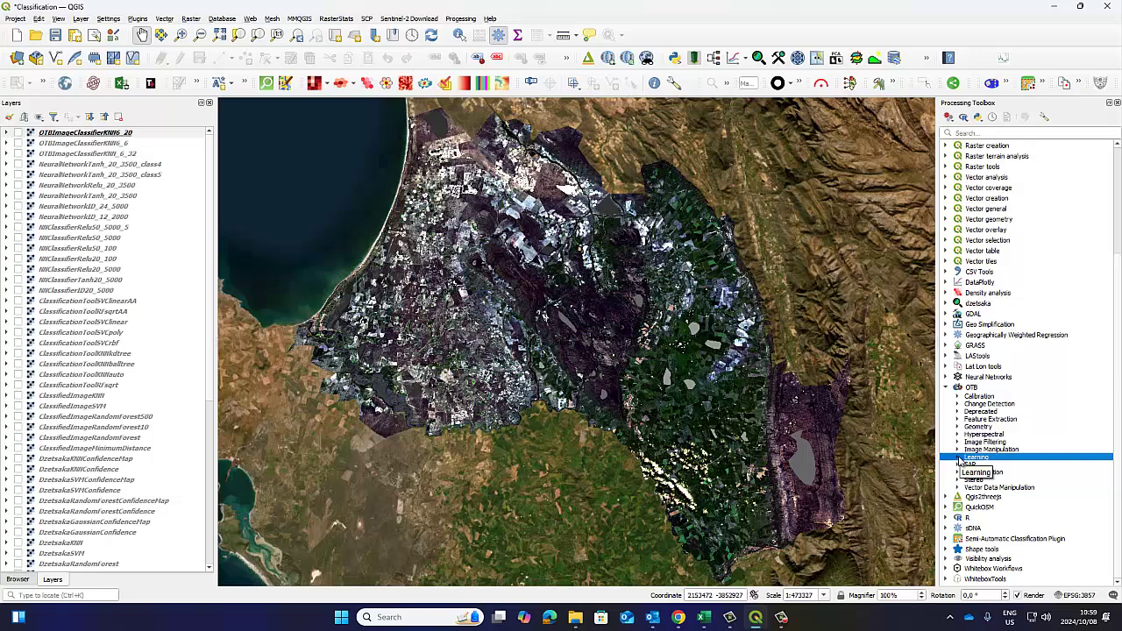
click(958, 457)
scroll(1010, 429, down, 4)
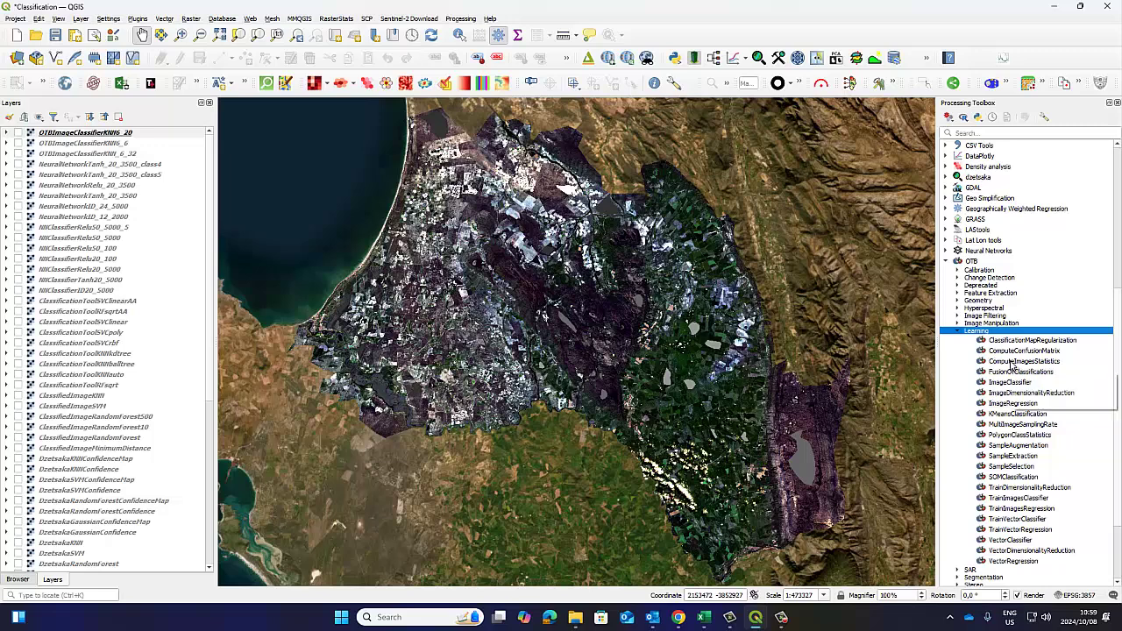
Choose the first sentinelban_stack_raster as the input image for ComputeImagesStatistics, and close the tool without running it.
click(1012, 361)
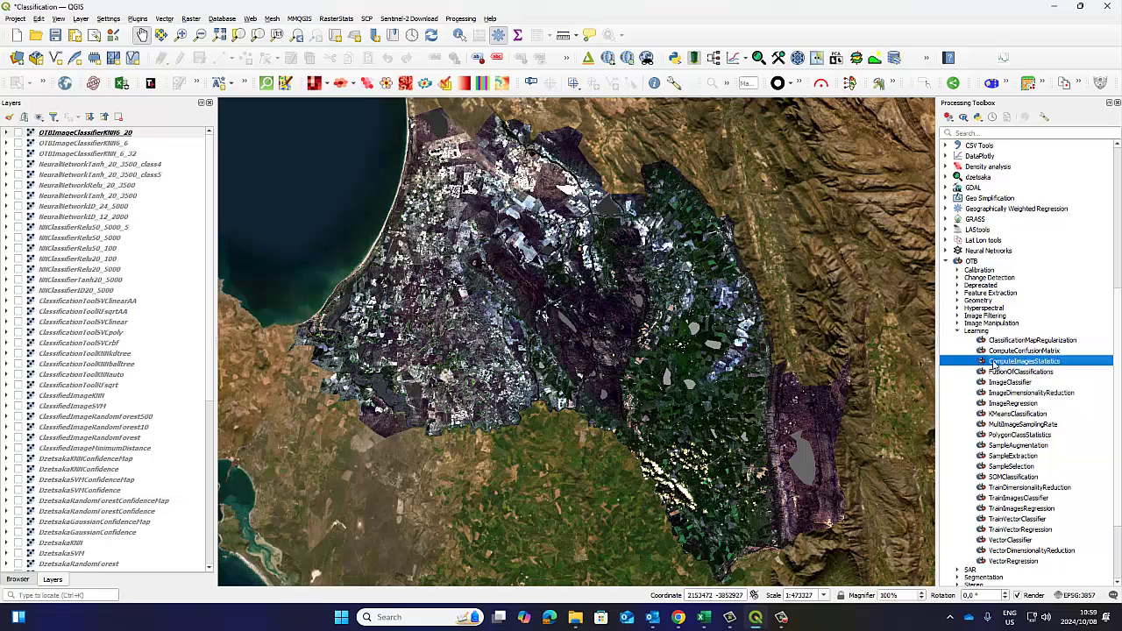
double_click(999, 365)
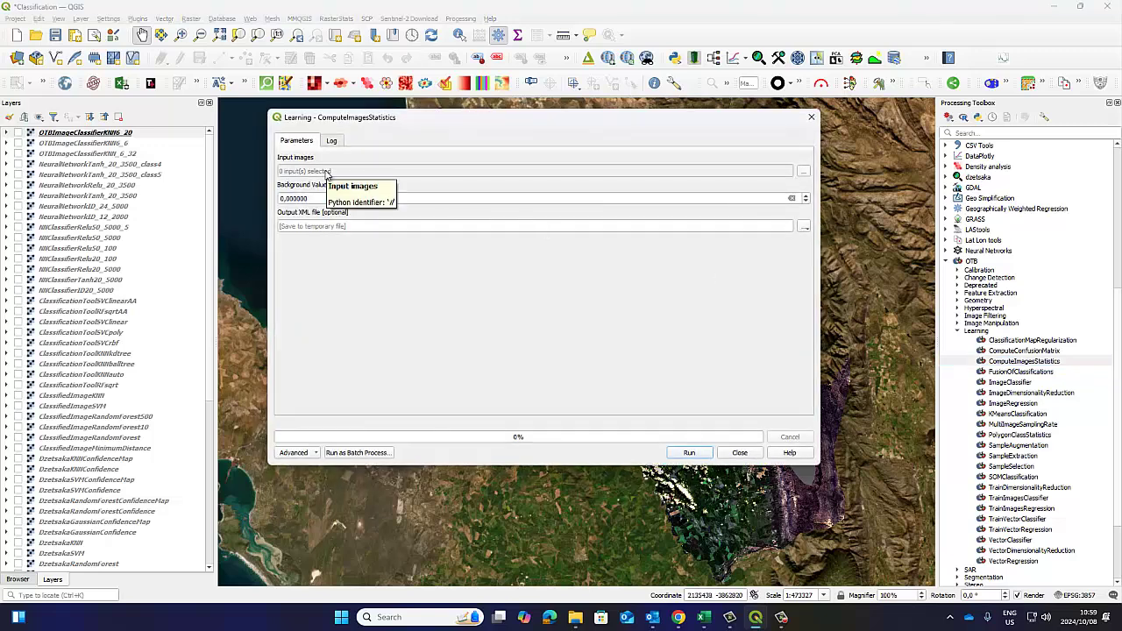
click(803, 171)
scroll(353, 336, down, 10)
scroll(353, 335, down, 5)
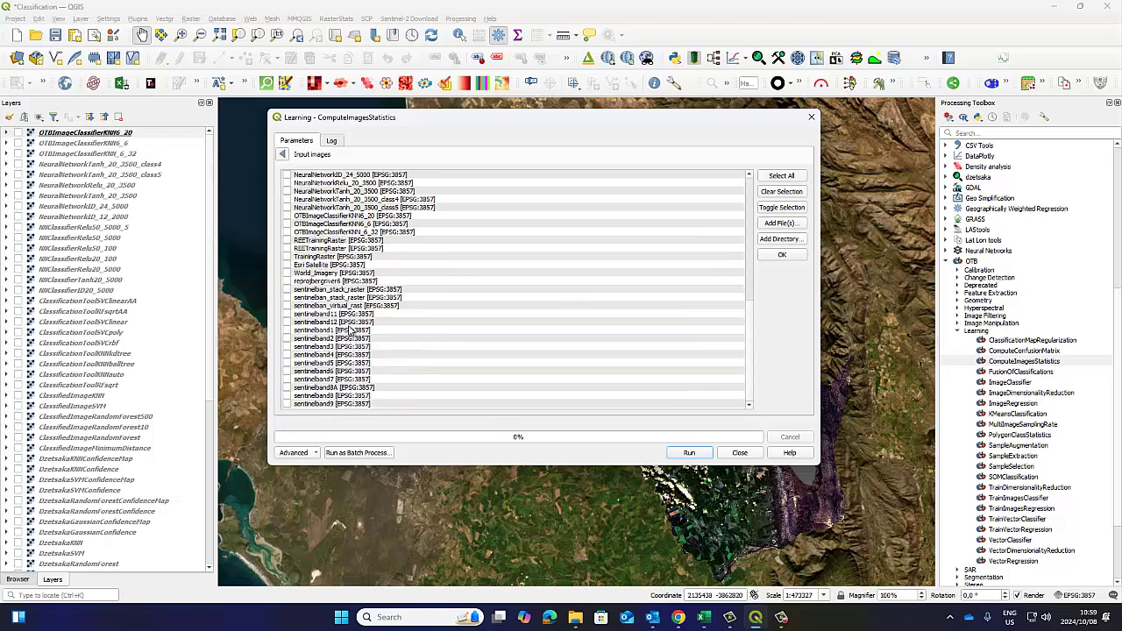
click(286, 289)
click(284, 156)
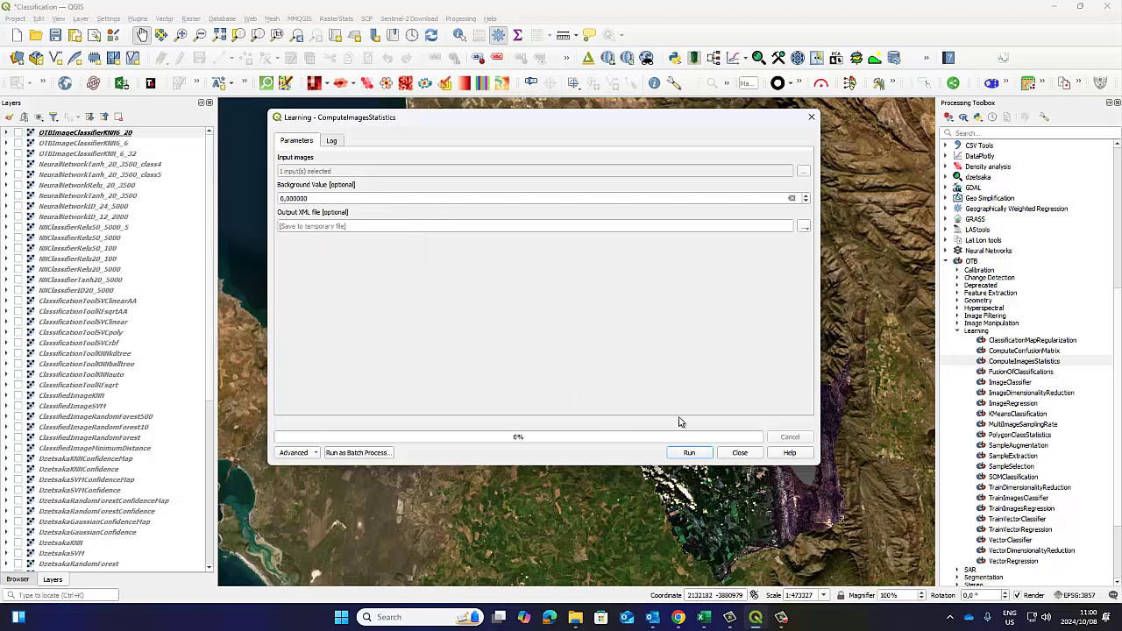
click(739, 453)
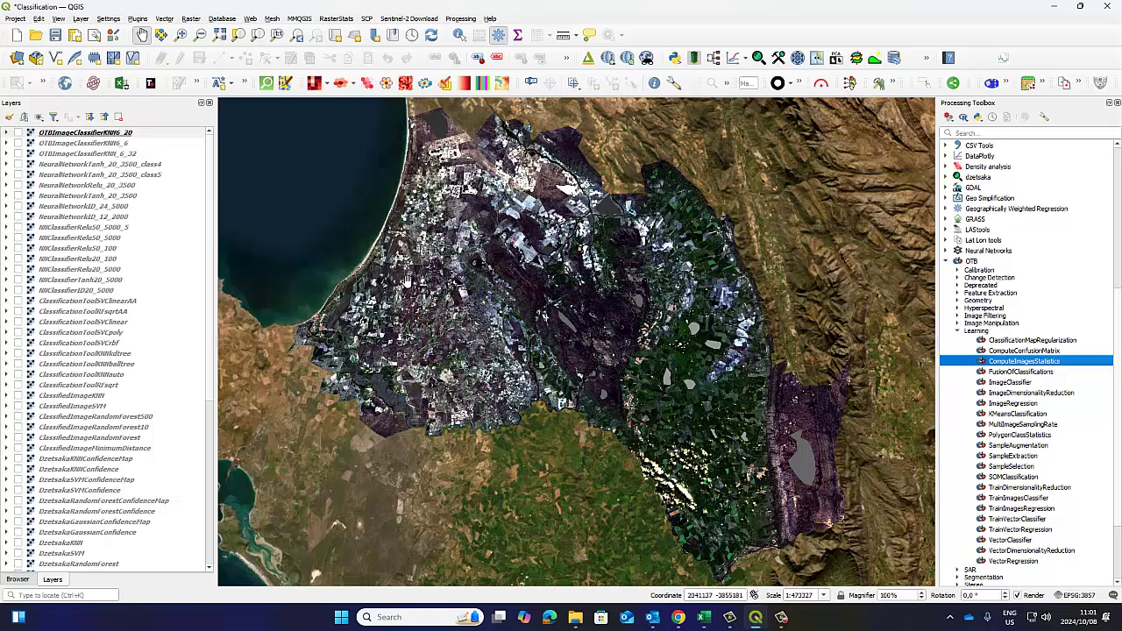
drag(498, 297, 482, 263)
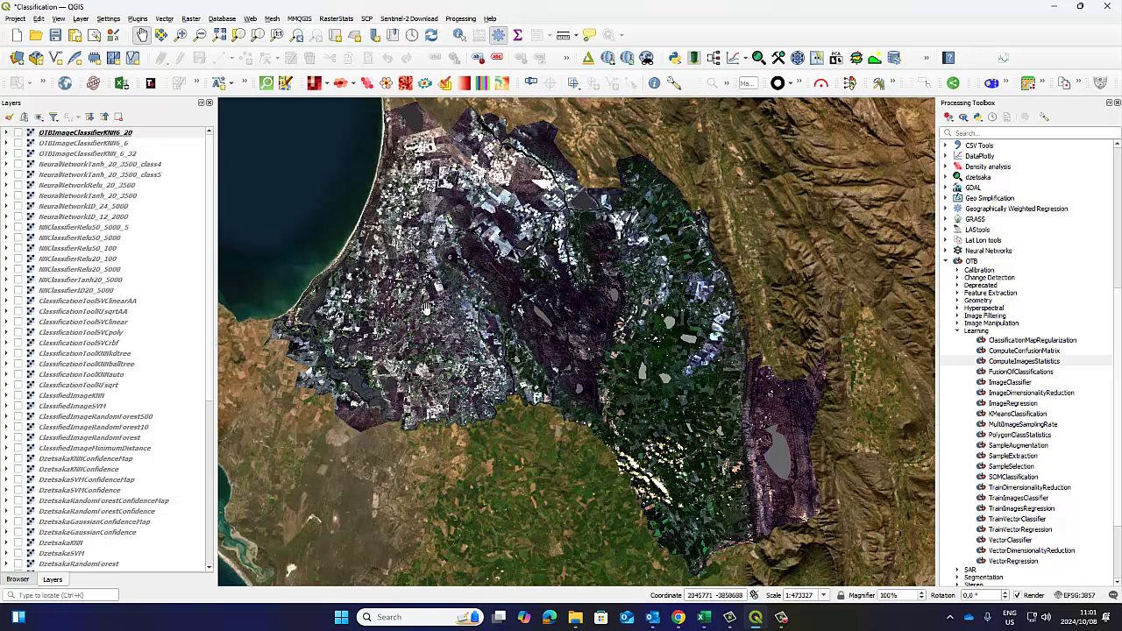
click(1012, 367)
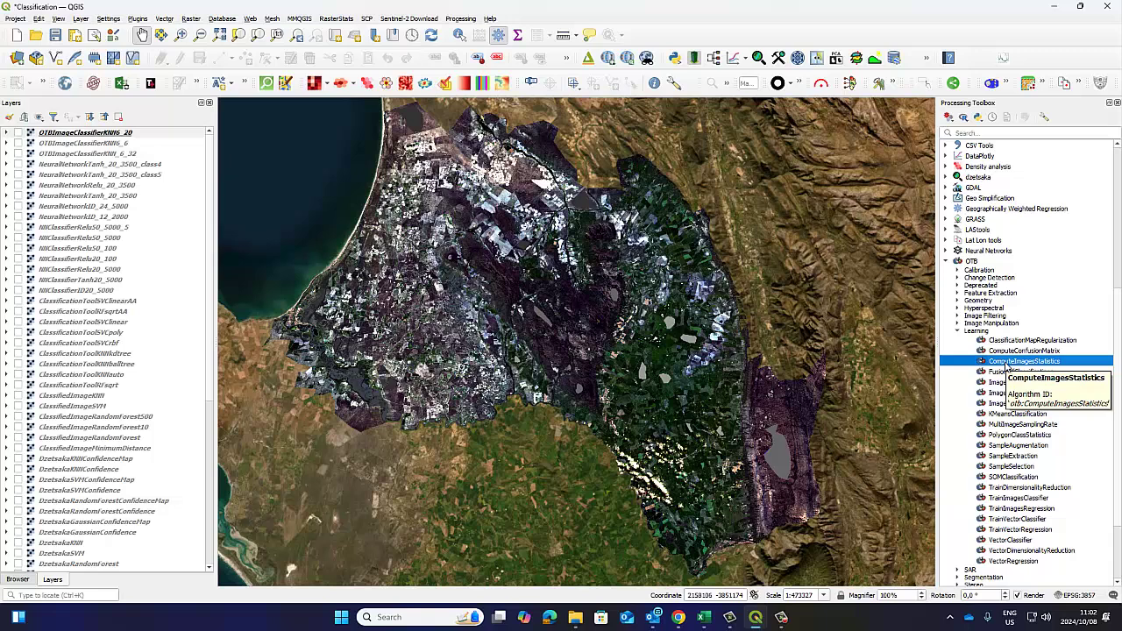
click(1020, 498)
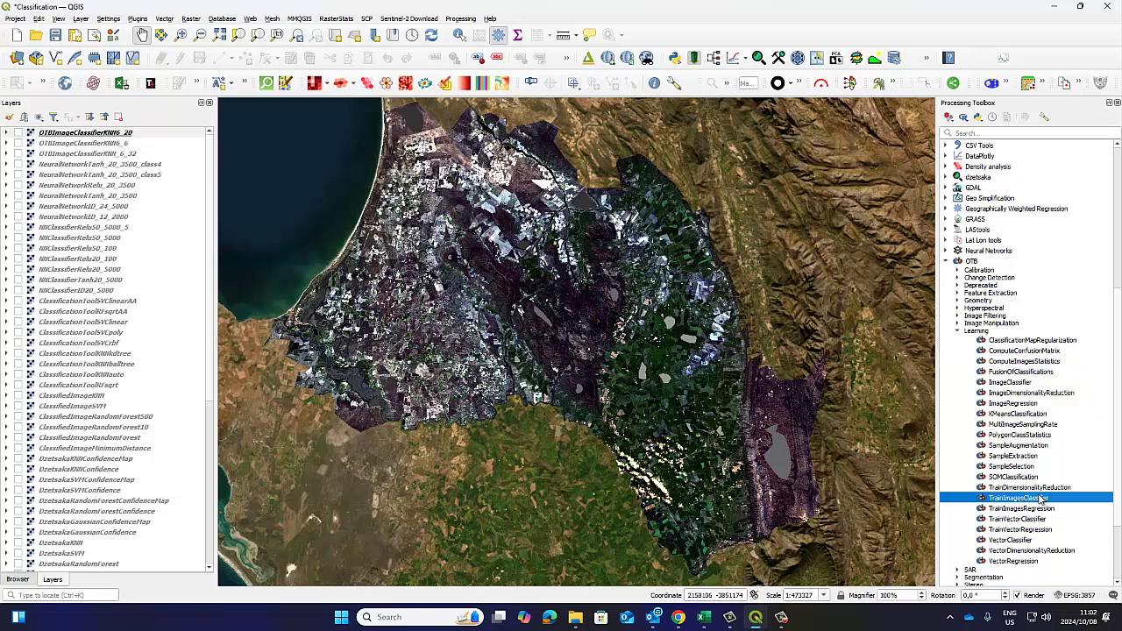
mouse_move(782, 620)
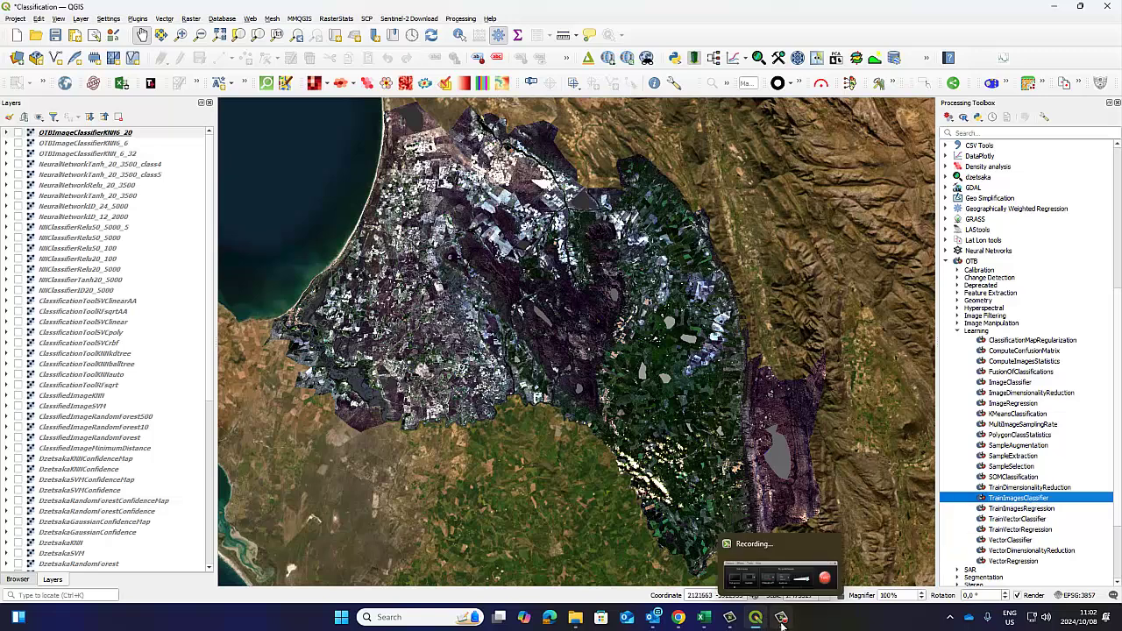
click(815, 578)
click(1065, 562)
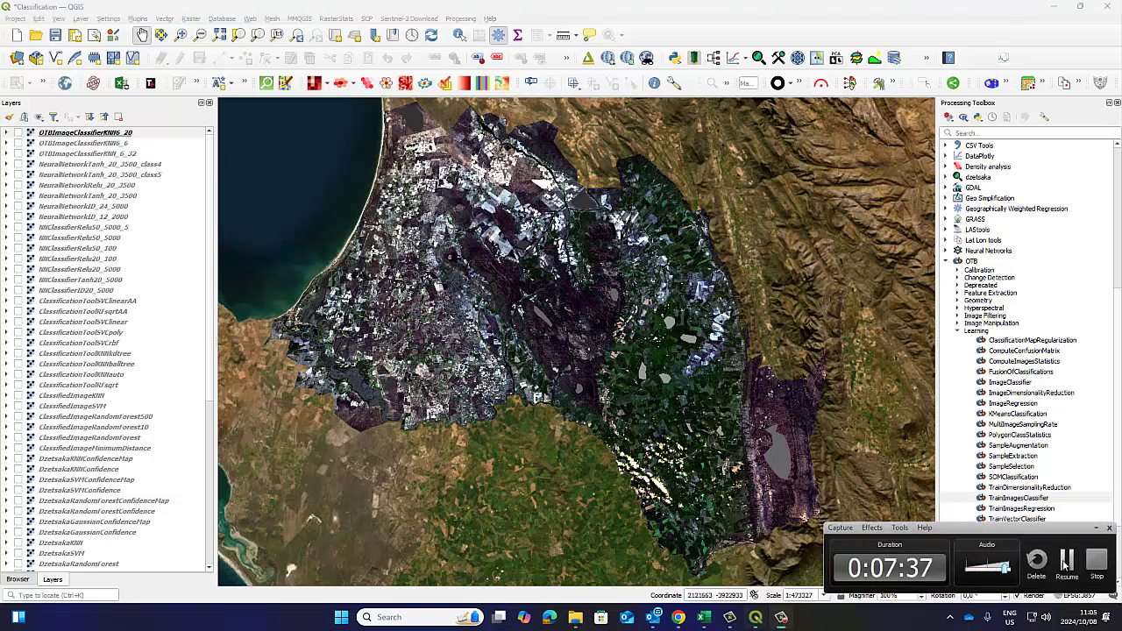
click(1065, 561)
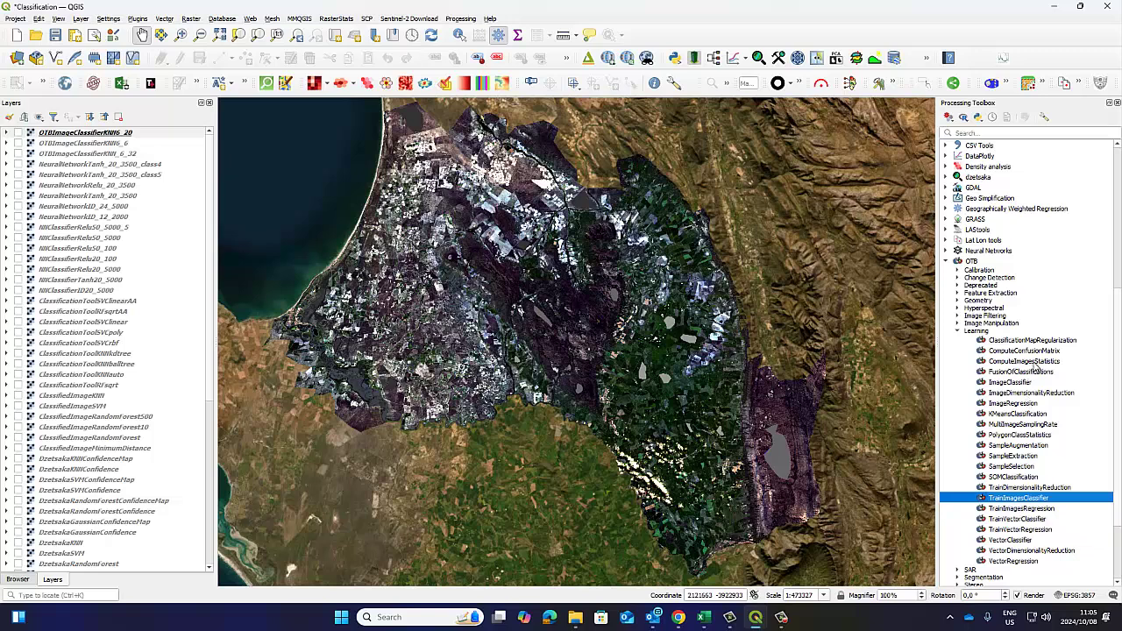
double_click(1041, 362)
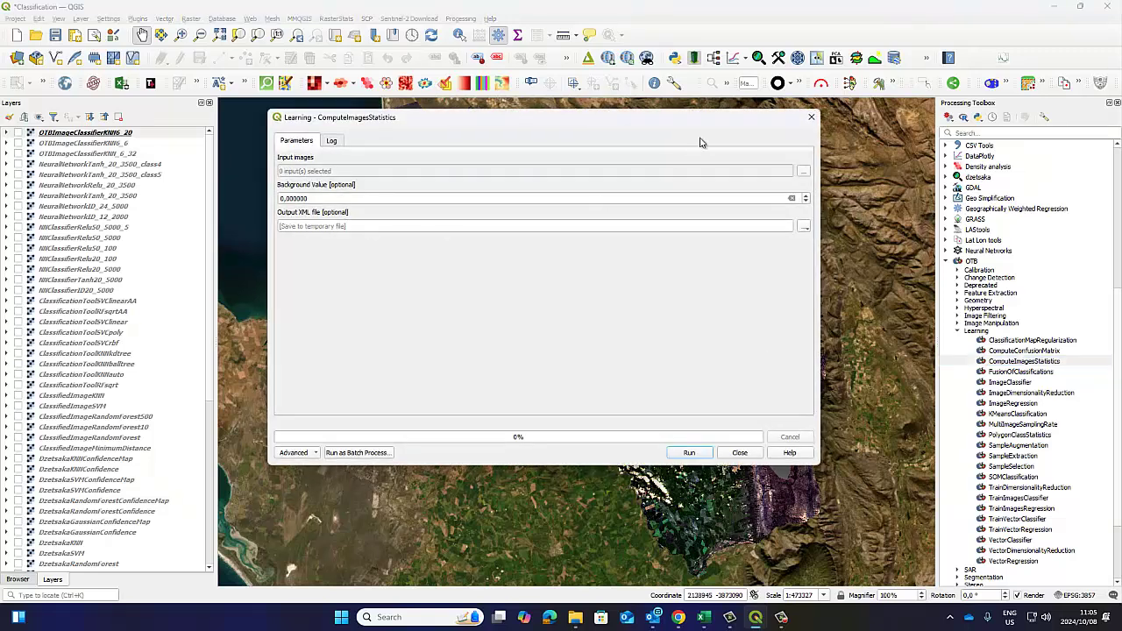
click(810, 117)
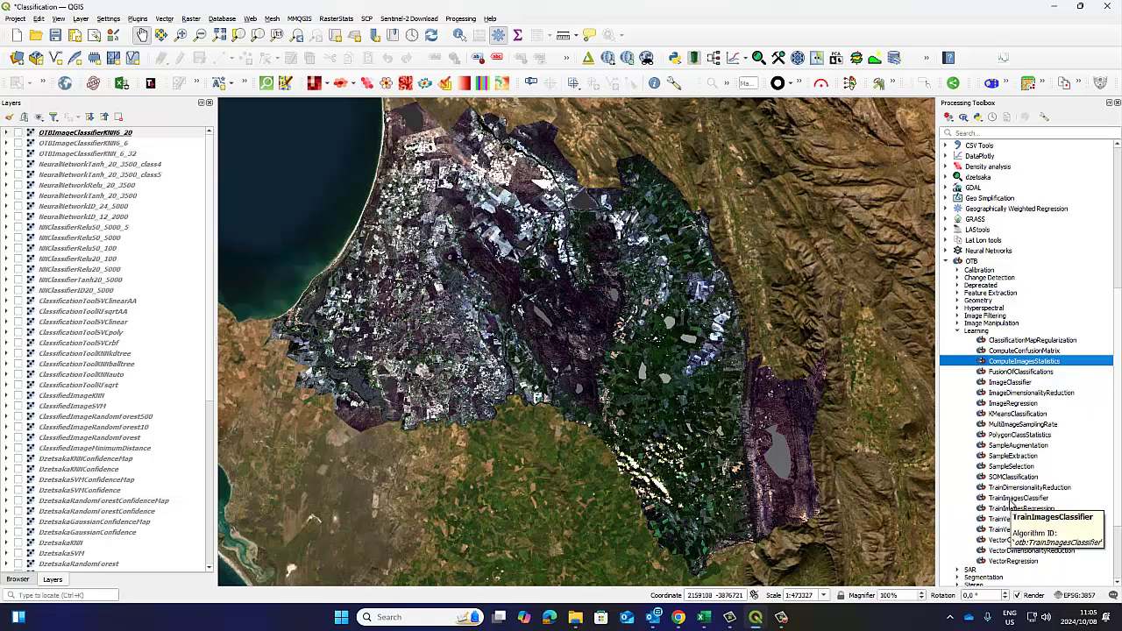
Open the TrainImagesClassifier tool and choose the first sentinelban_stack_raster for the Input Image List.
click(1010, 500)
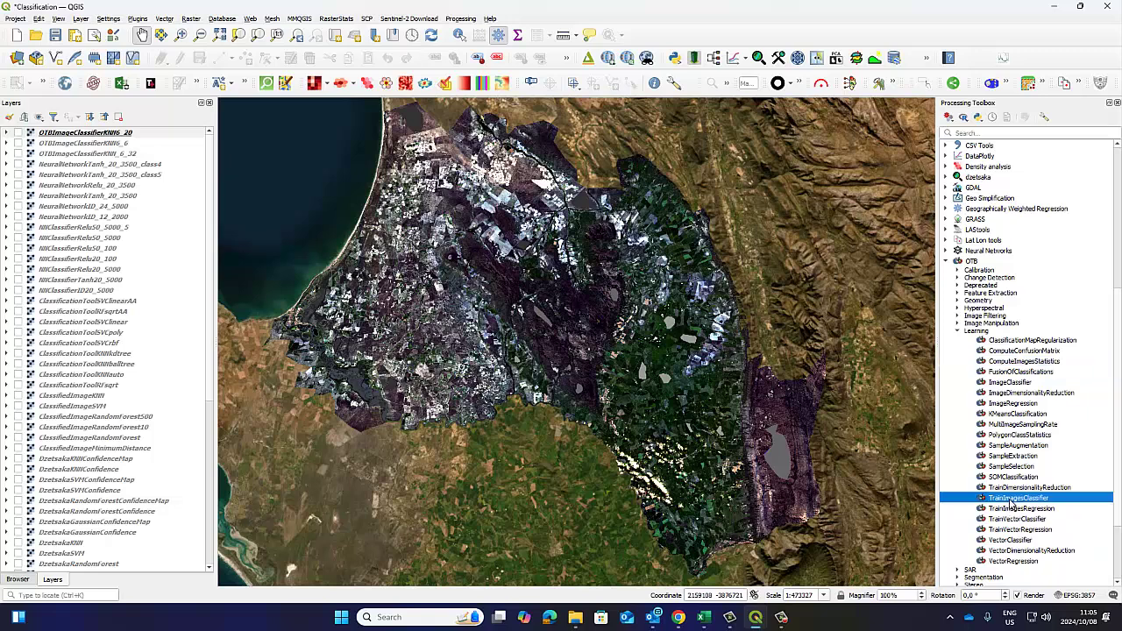
double_click(1011, 499)
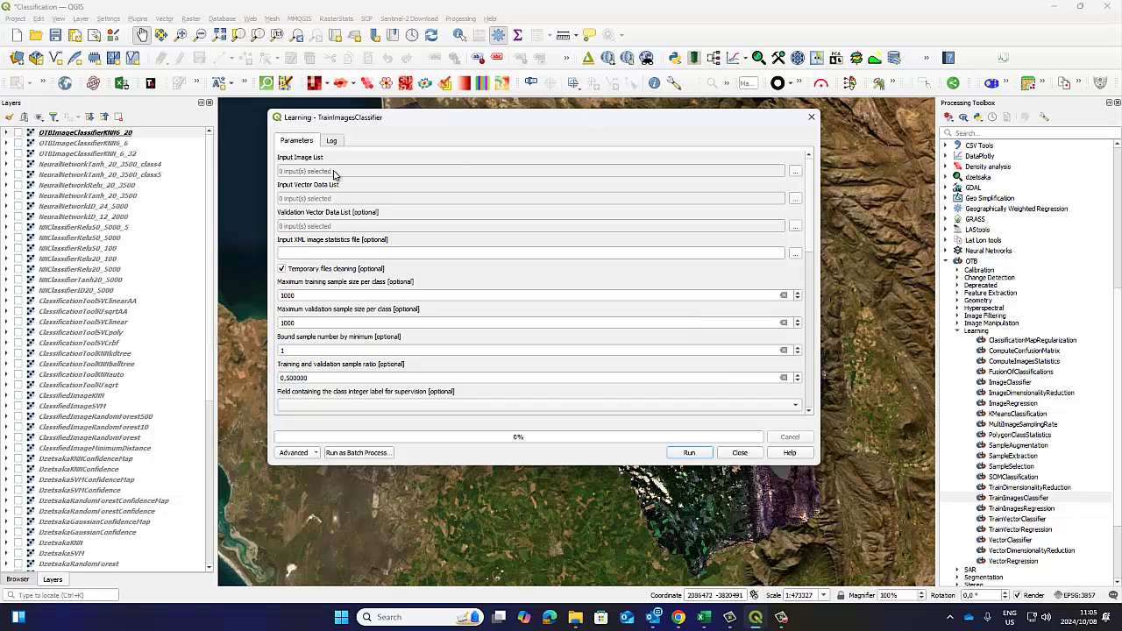
click(795, 176)
scroll(421, 340, down, 5)
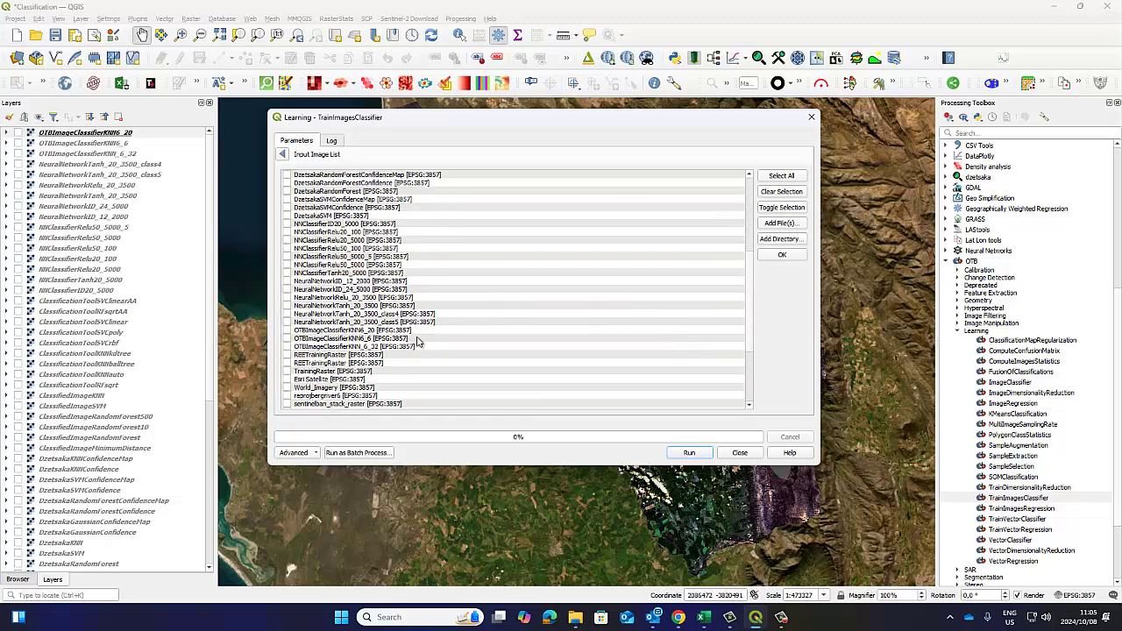
scroll(418, 342, down, 5)
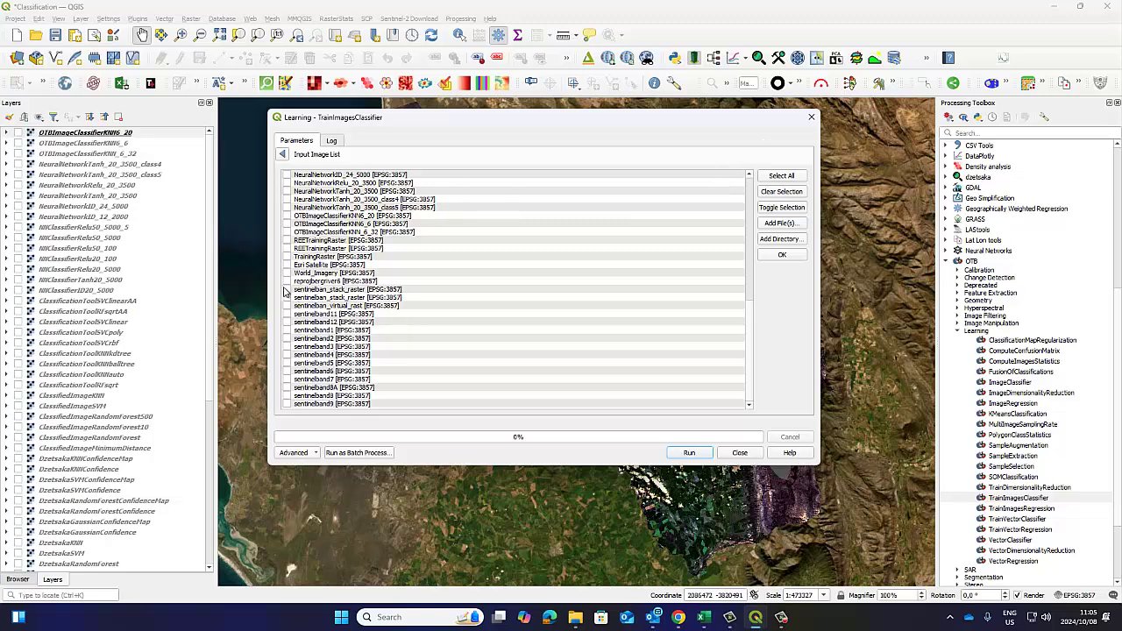
click(286, 289)
click(282, 155)
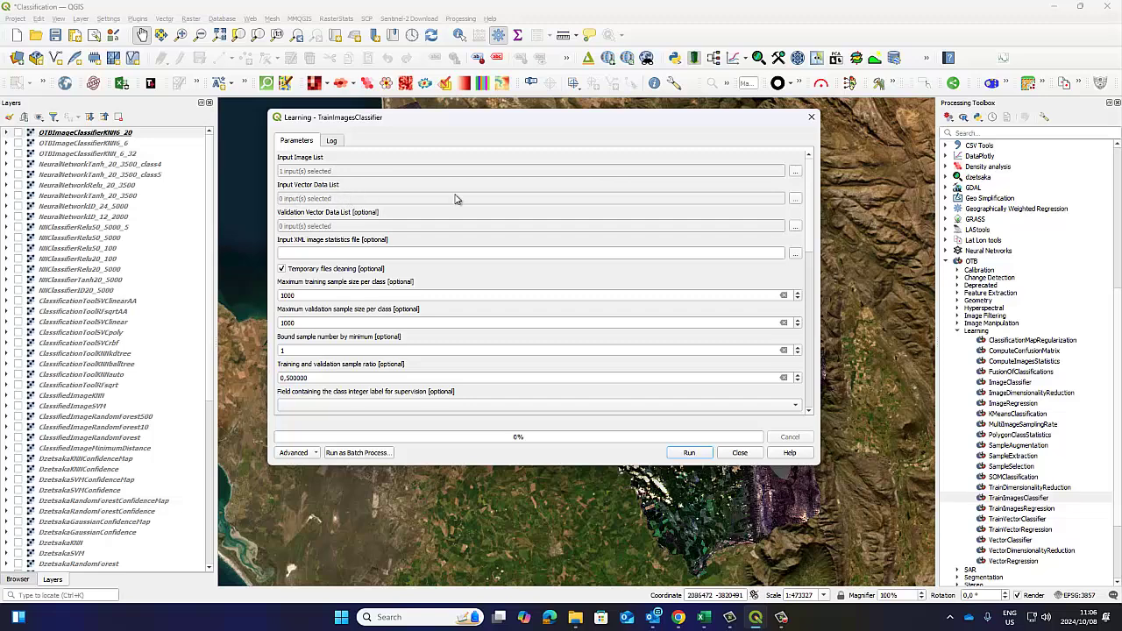
Choose the Training layer for the Input Vector Data List of TrainImagesClassifier.
click(795, 199)
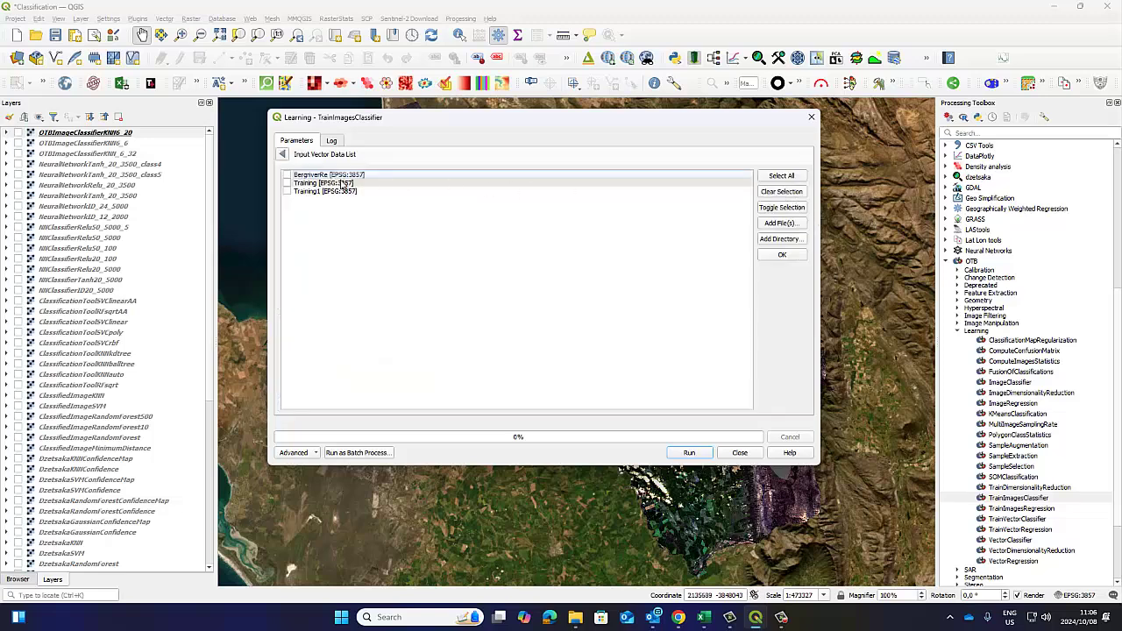
click(288, 182)
click(282, 154)
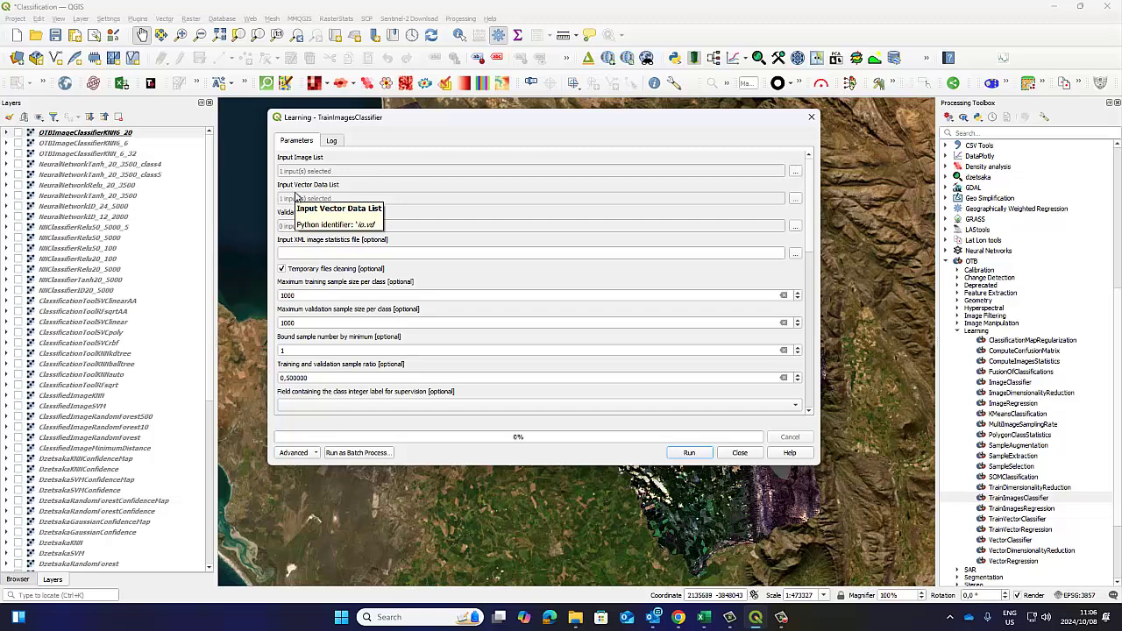
Examine the training inputs required by Neural Network MLPClassifier and the Supervised Classification plugin, closing both and collapsing the Neural Networks group.
double_click(967, 252)
double_click(1007, 261)
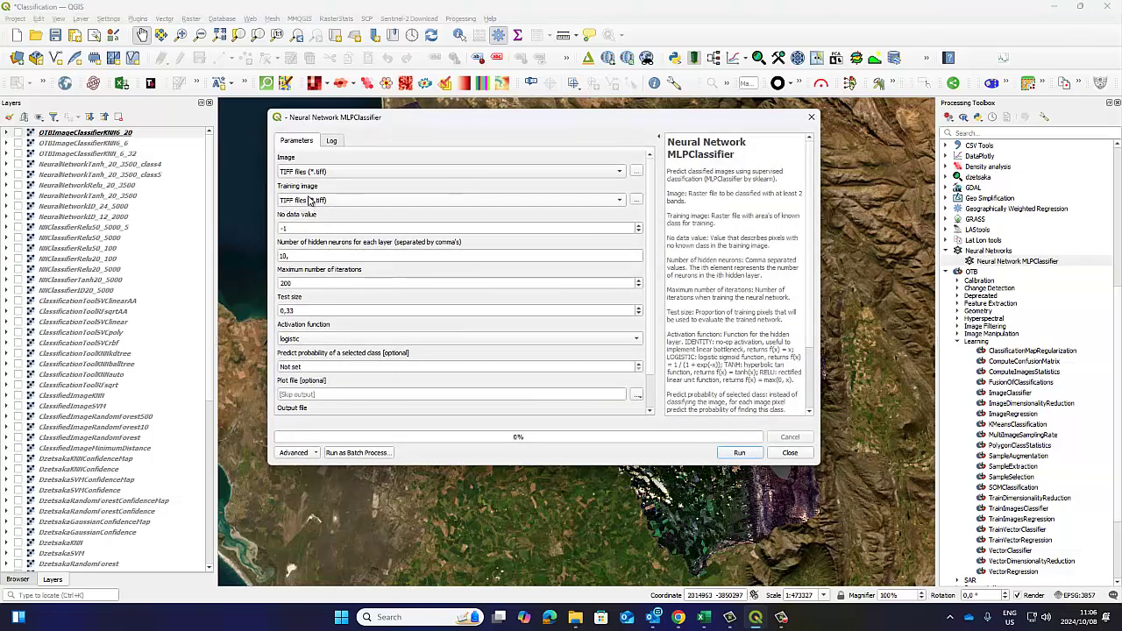
click(810, 116)
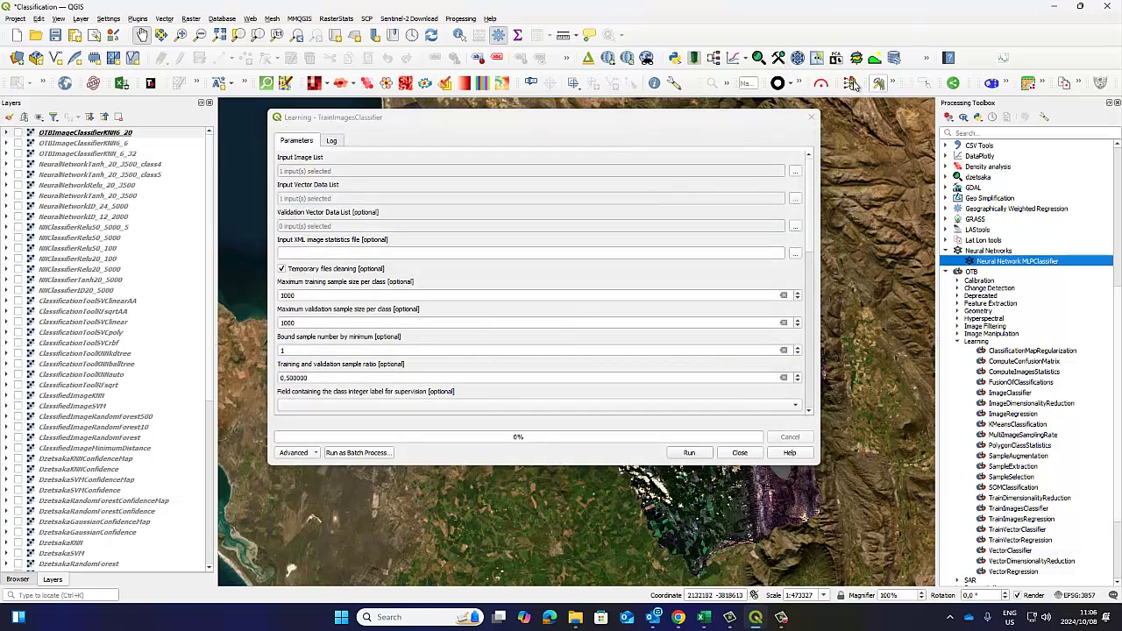
click(990, 83)
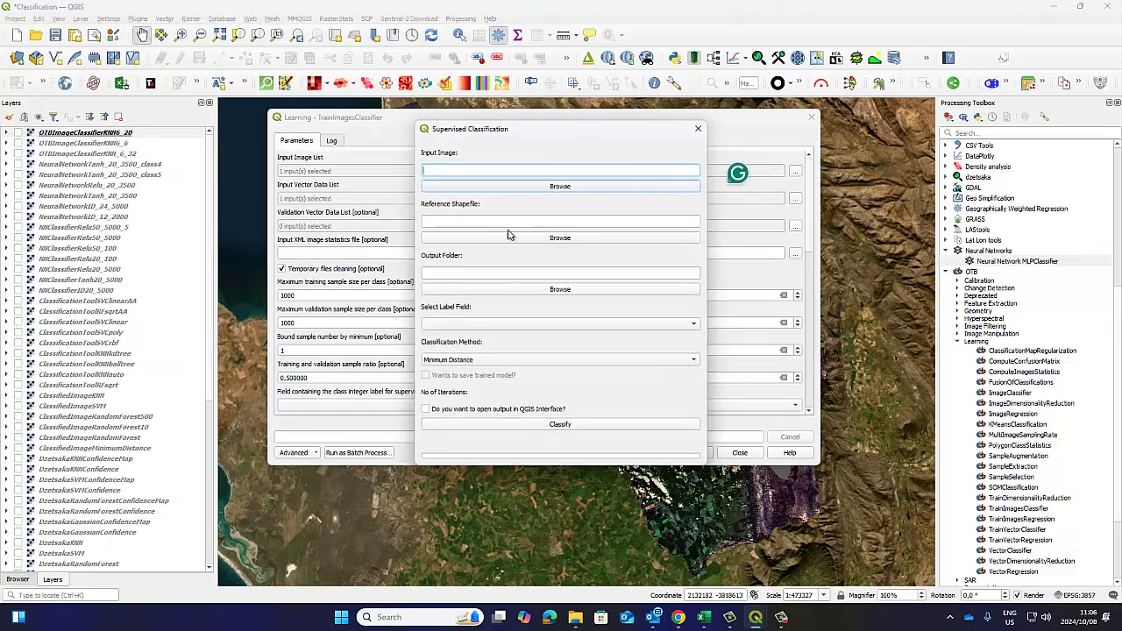
click(698, 129)
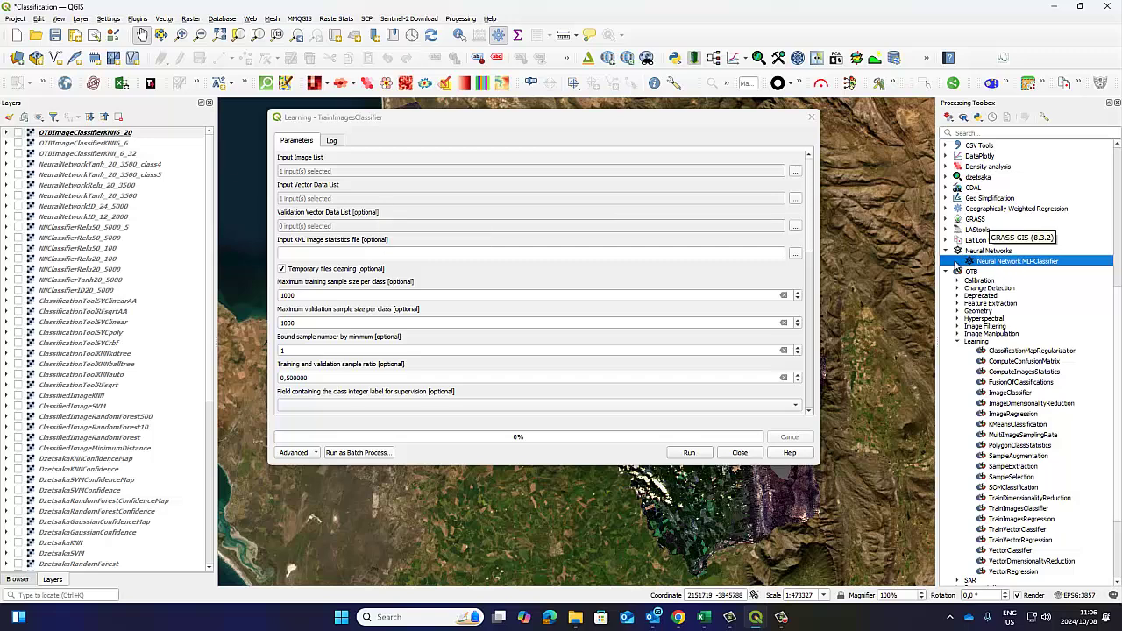
click(944, 250)
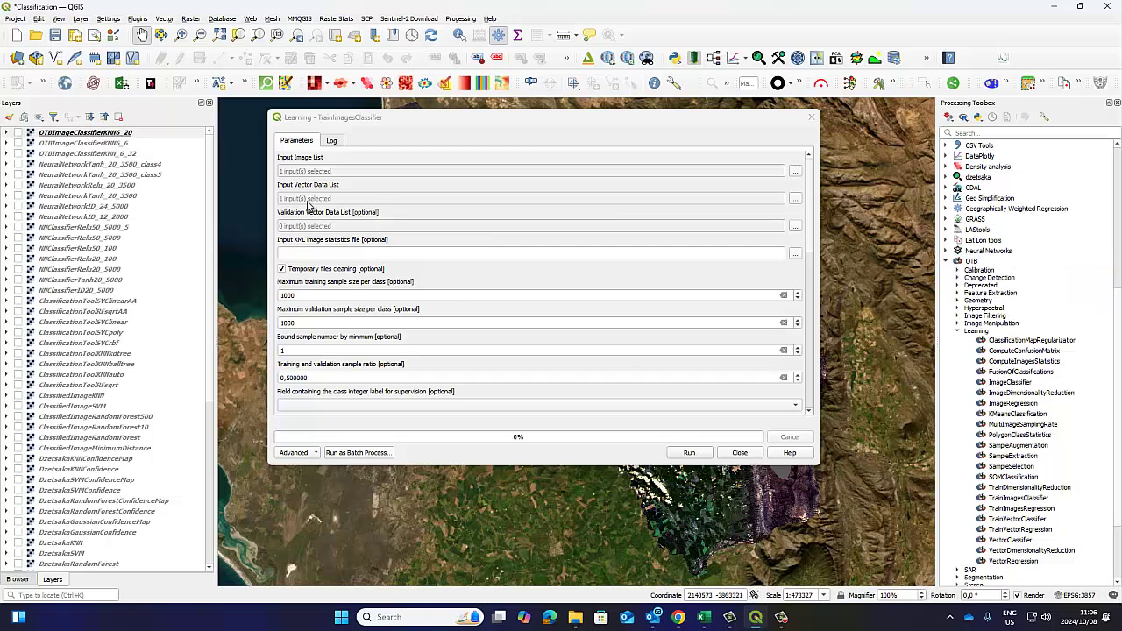
Review the layer choices for Input Vector Data List and the sample size and minimum bound settings of TrainImagesClassifier.
click(795, 199)
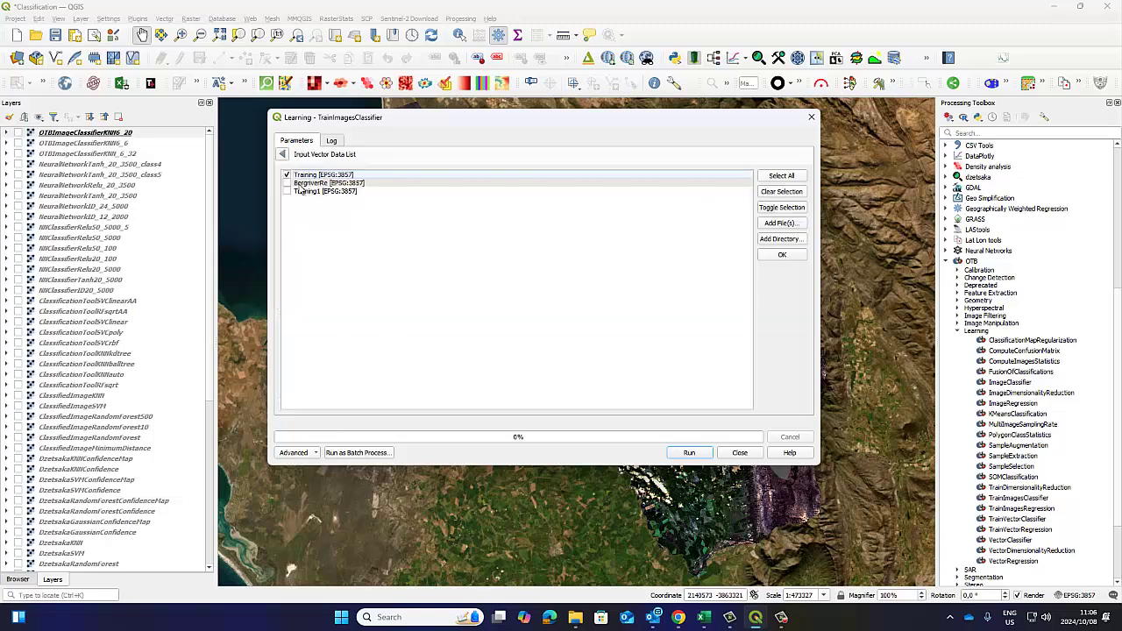
click(282, 155)
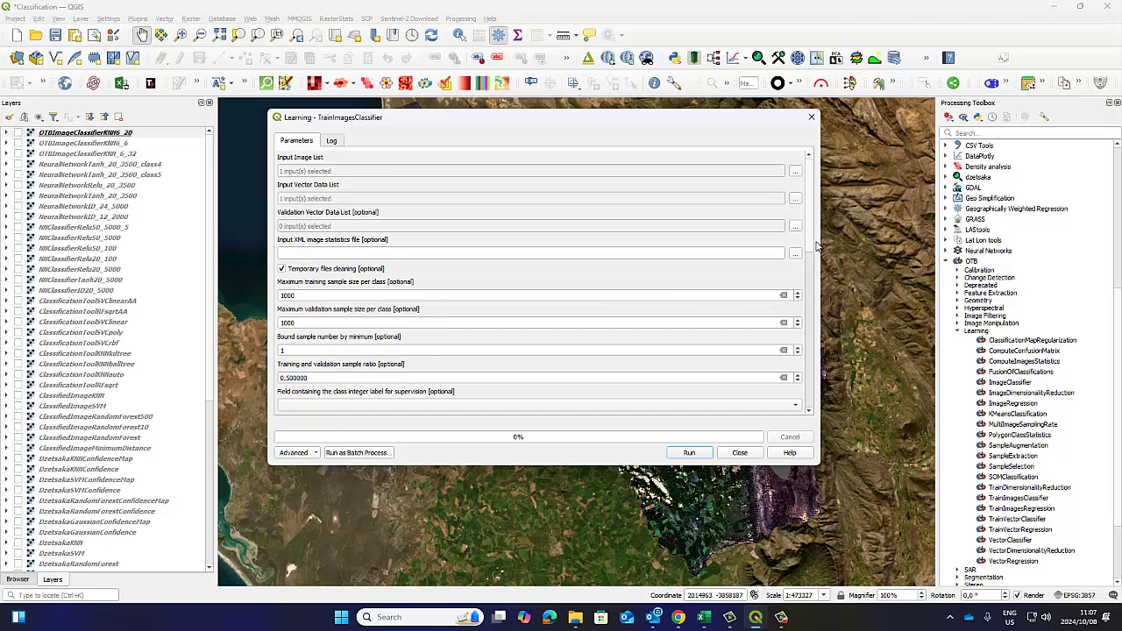
scroll(813, 256, down, 2)
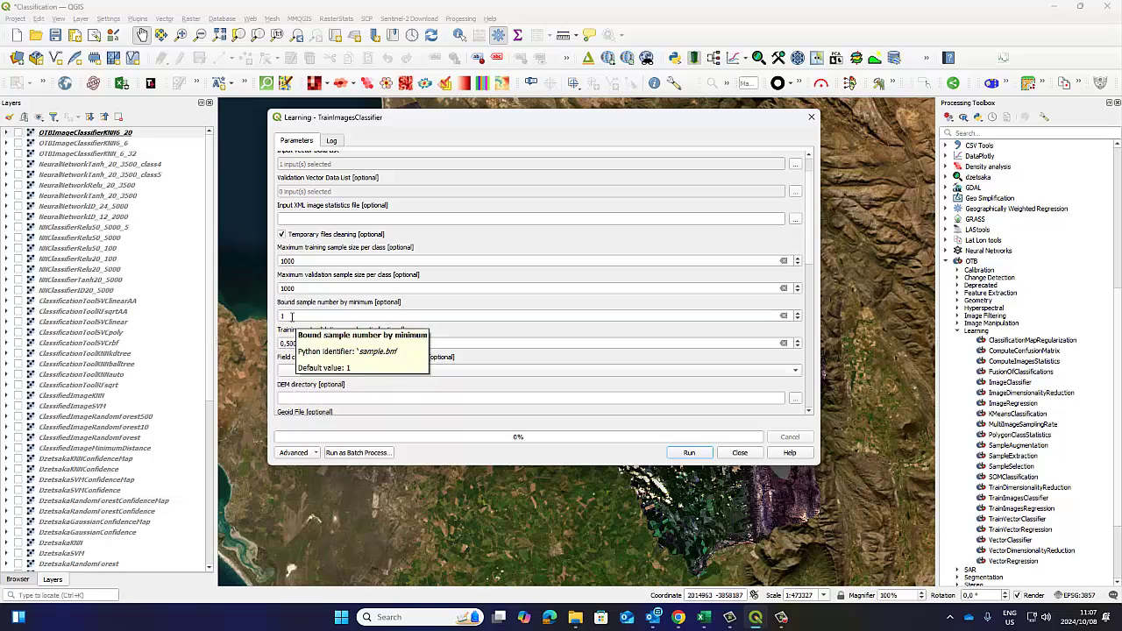
click(292, 316)
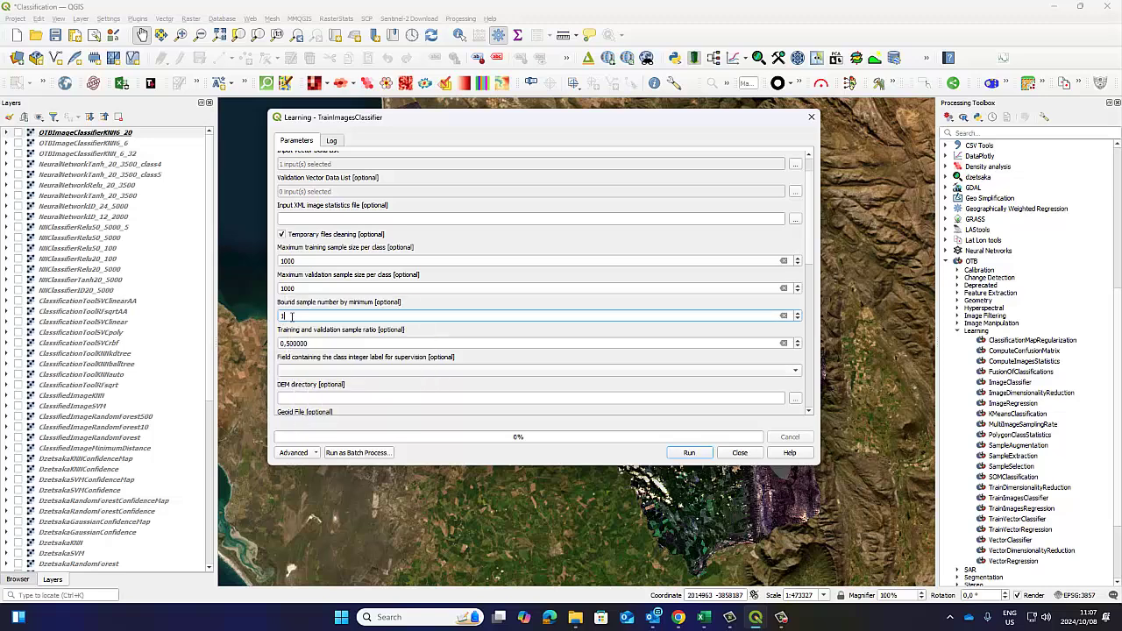
click(293, 255)
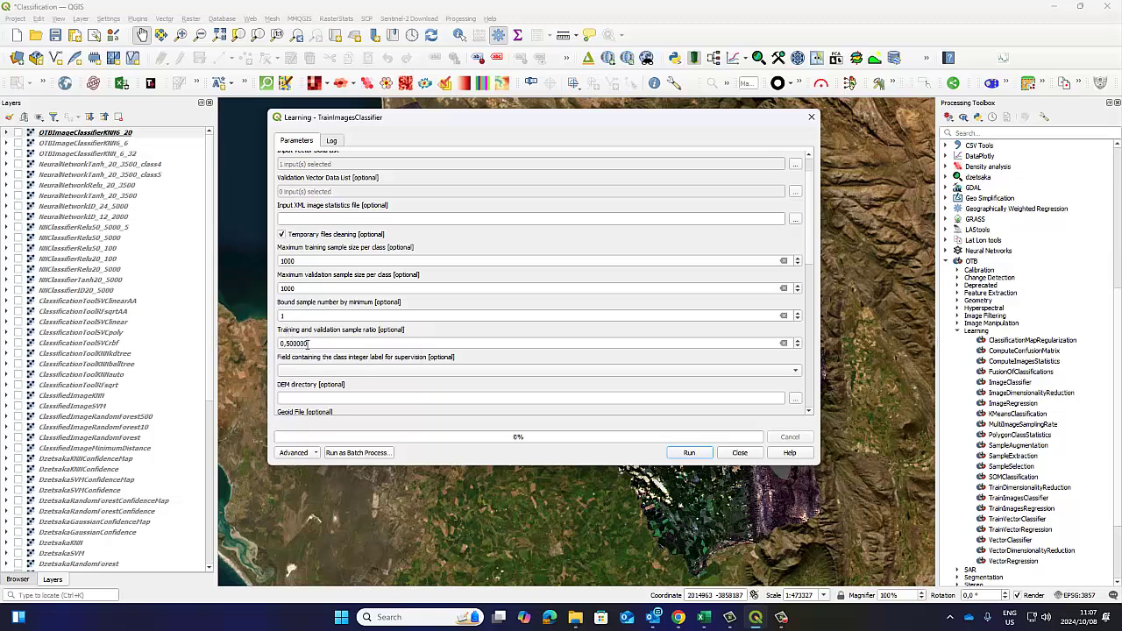
Set the training and validation sample ratio to 0,8 and enable temporary files cleaning.
drag(307, 343, 277, 345)
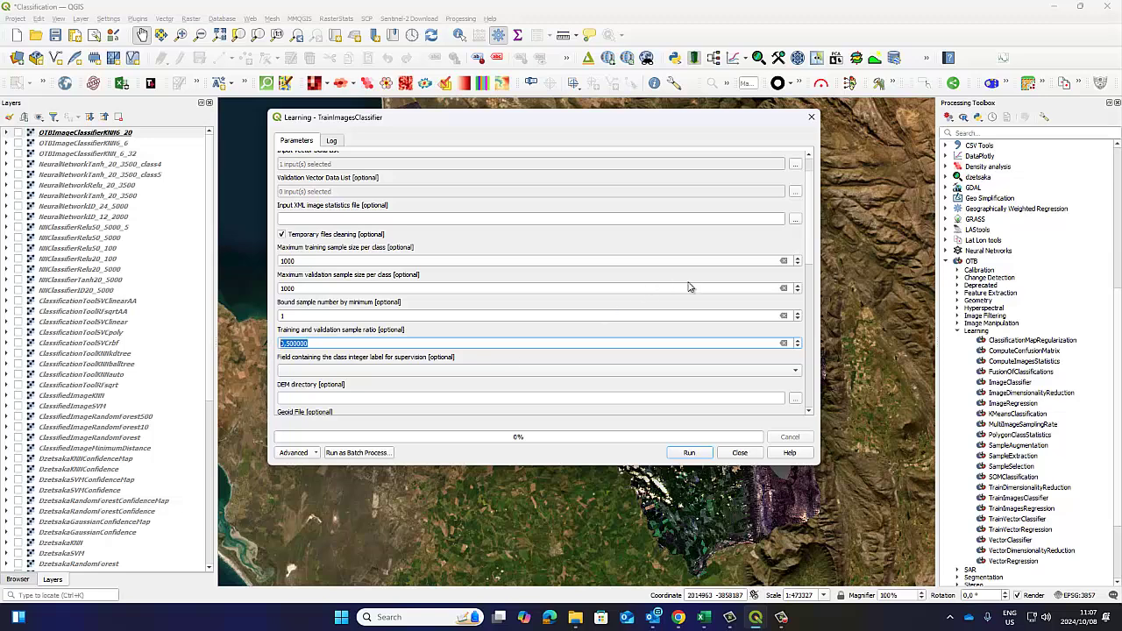
scroll(808, 250, down, 1)
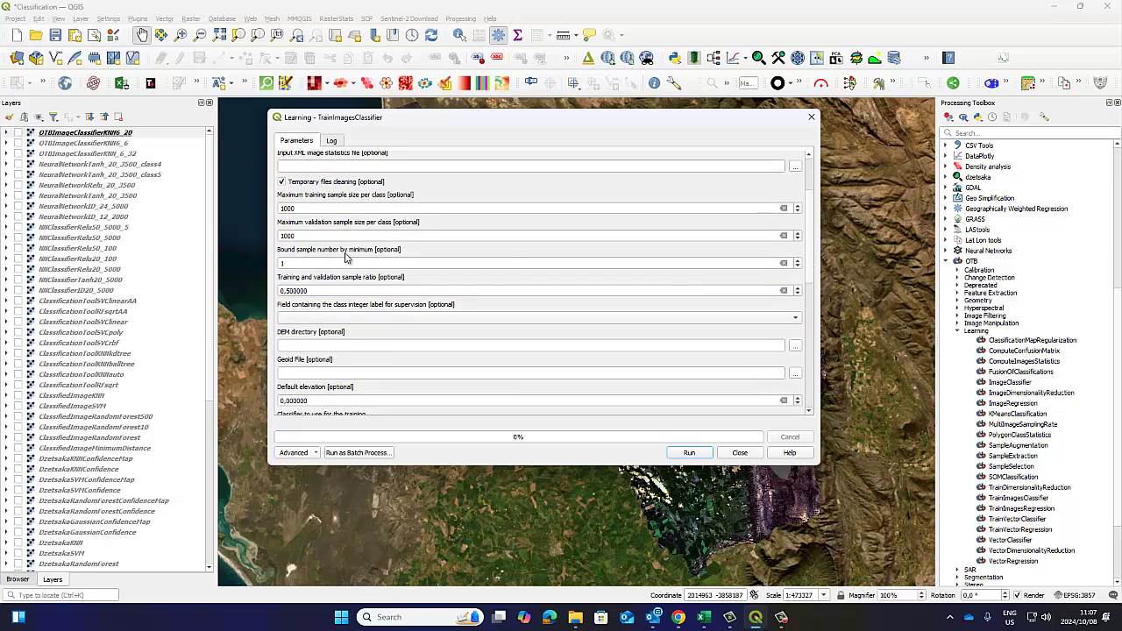
drag(317, 290, 281, 291)
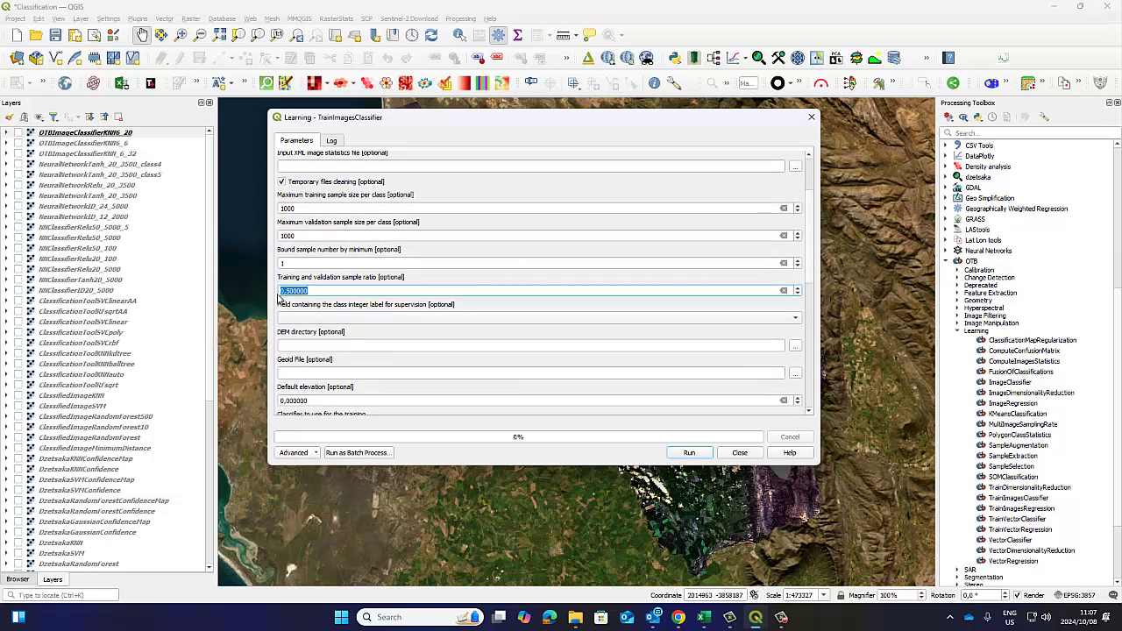
click(319, 291)
scroll(314, 197, up, 1)
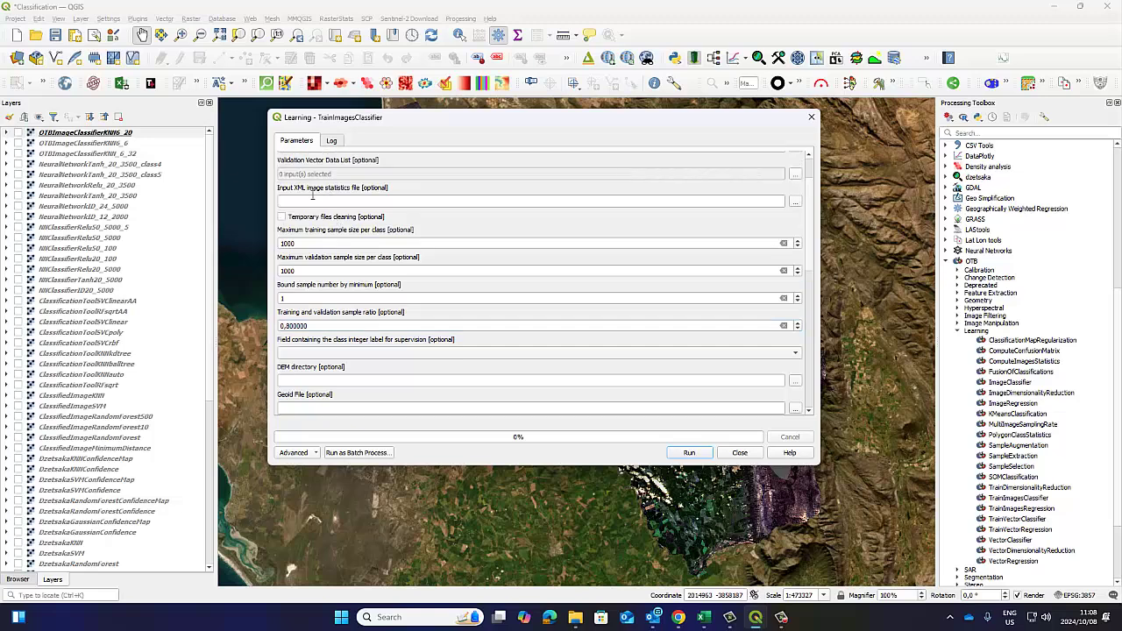
click(291, 219)
scroll(289, 219, up, 1)
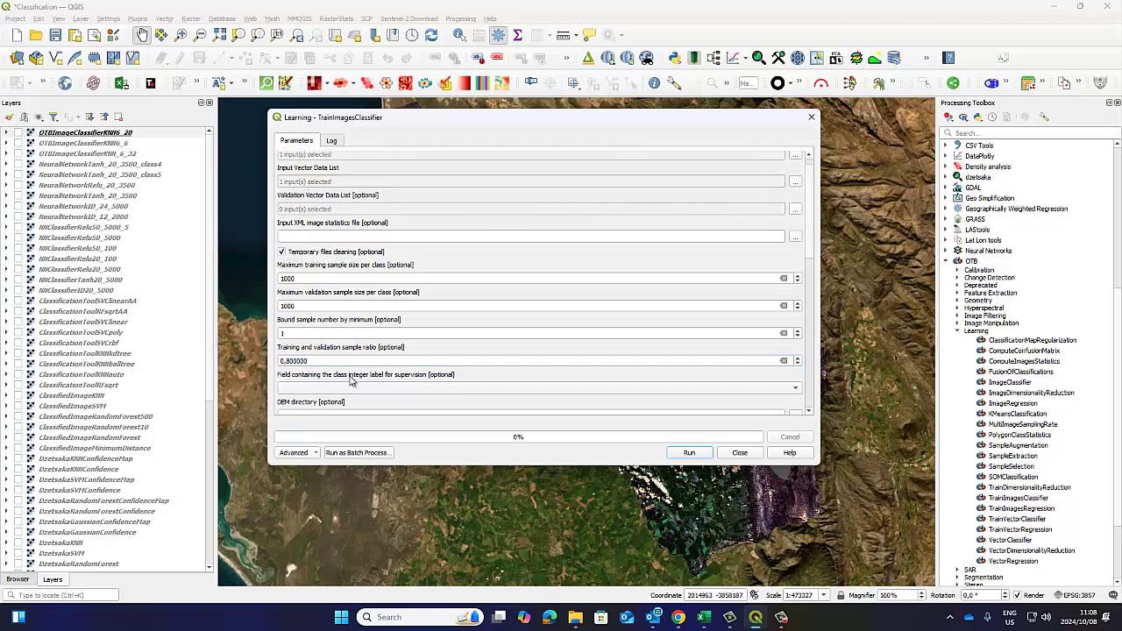
Check the class label field choices and inspect the Training layer's attribute table.
scroll(349, 378, down, 2)
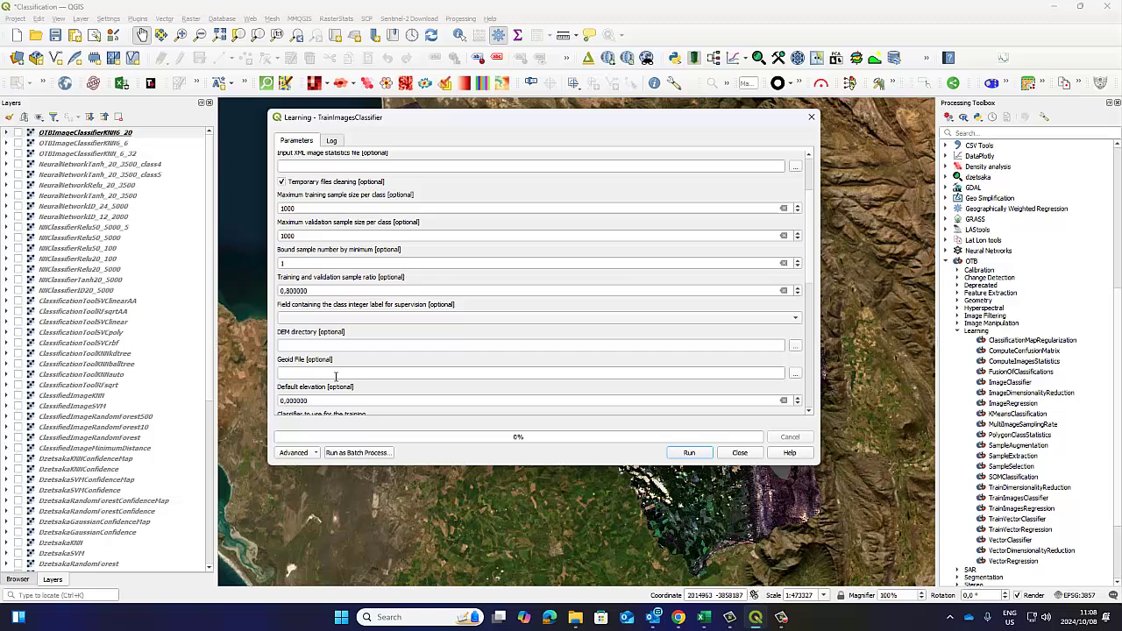
click(320, 319)
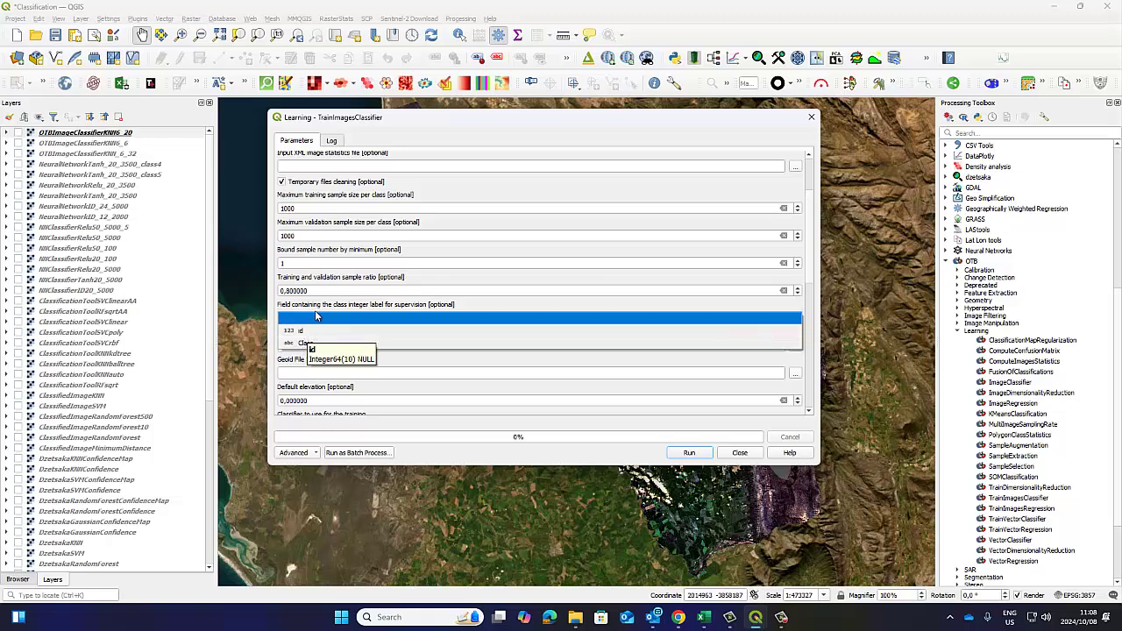
click(310, 317)
scroll(105, 393, down, 7)
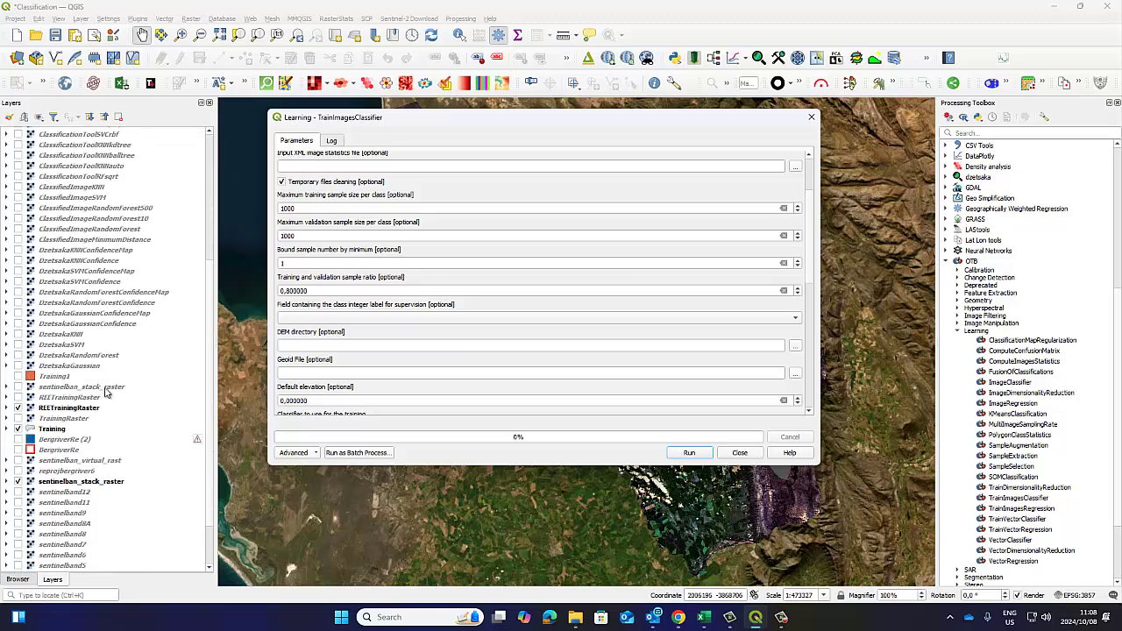
right_click(50, 431)
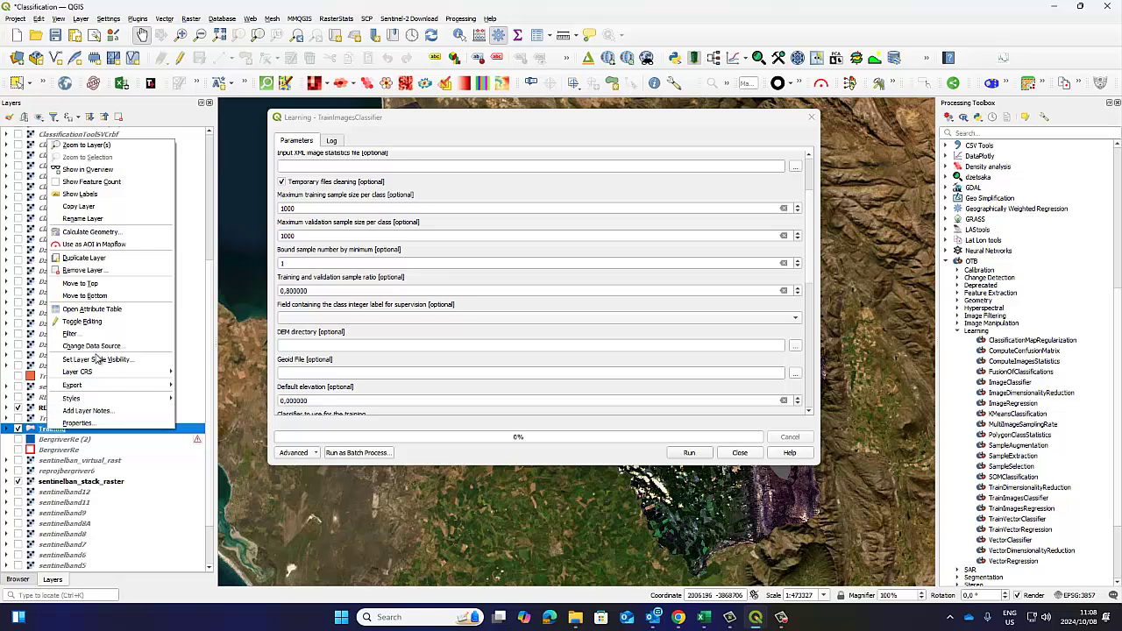
click(108, 311)
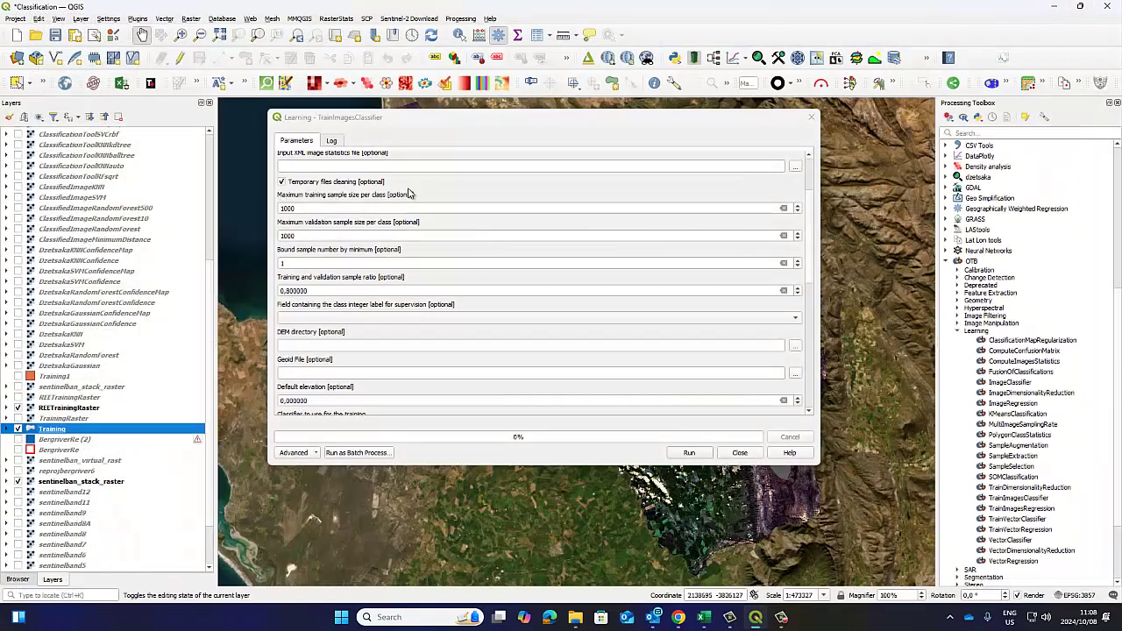
click(444, 188)
Choose id as the field containing the class integer label for supervision.
scroll(411, 193, up, 2)
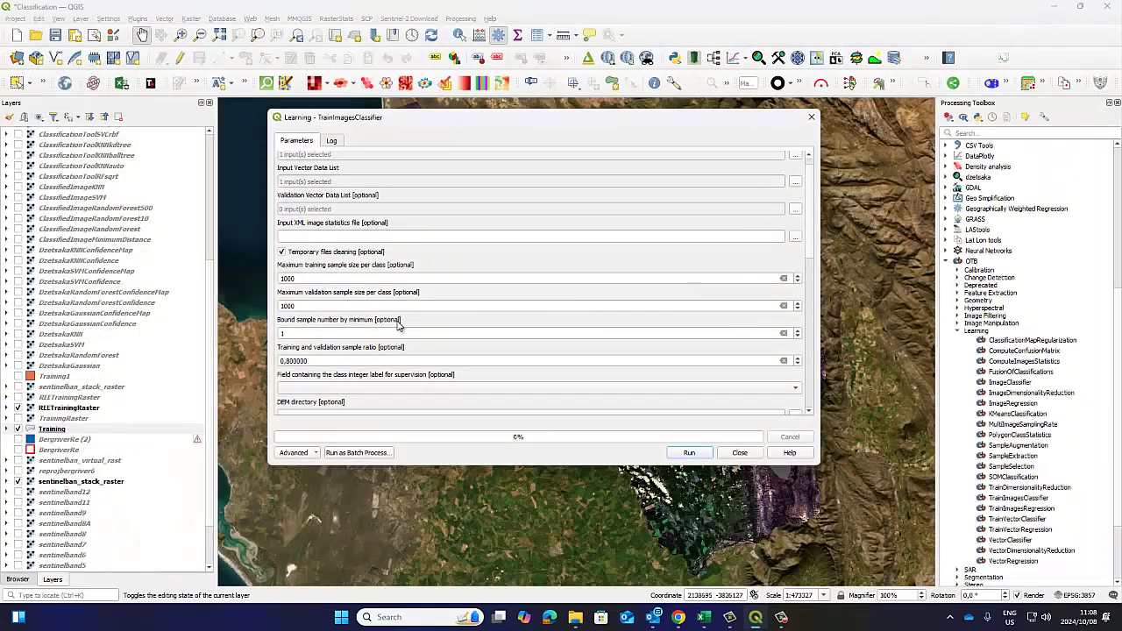
scroll(399, 324, down, 2)
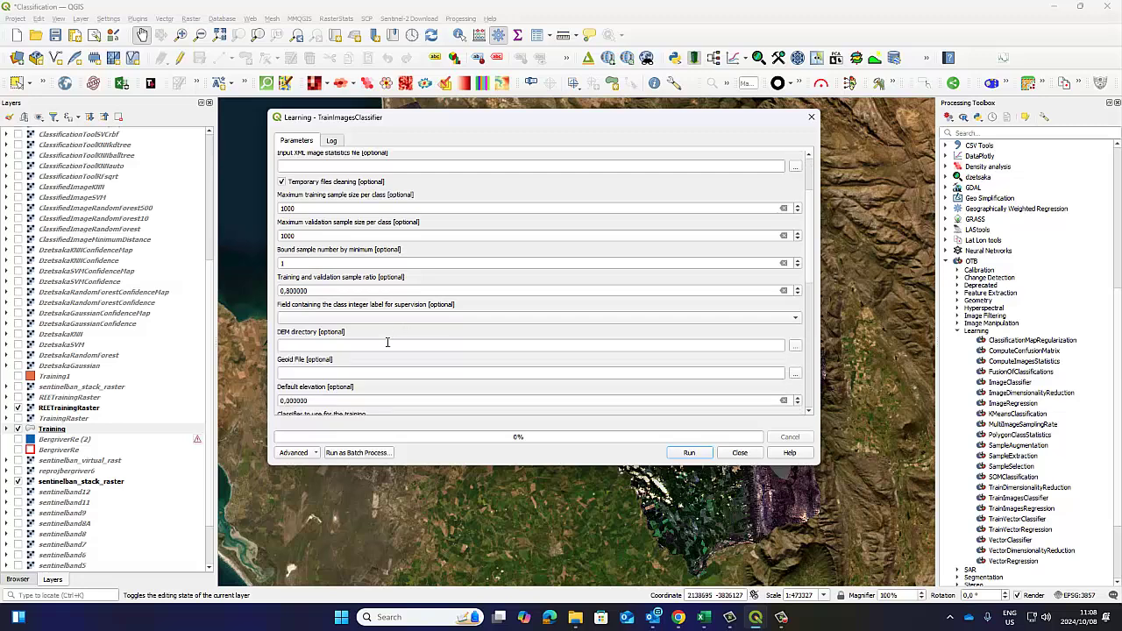
click(293, 324)
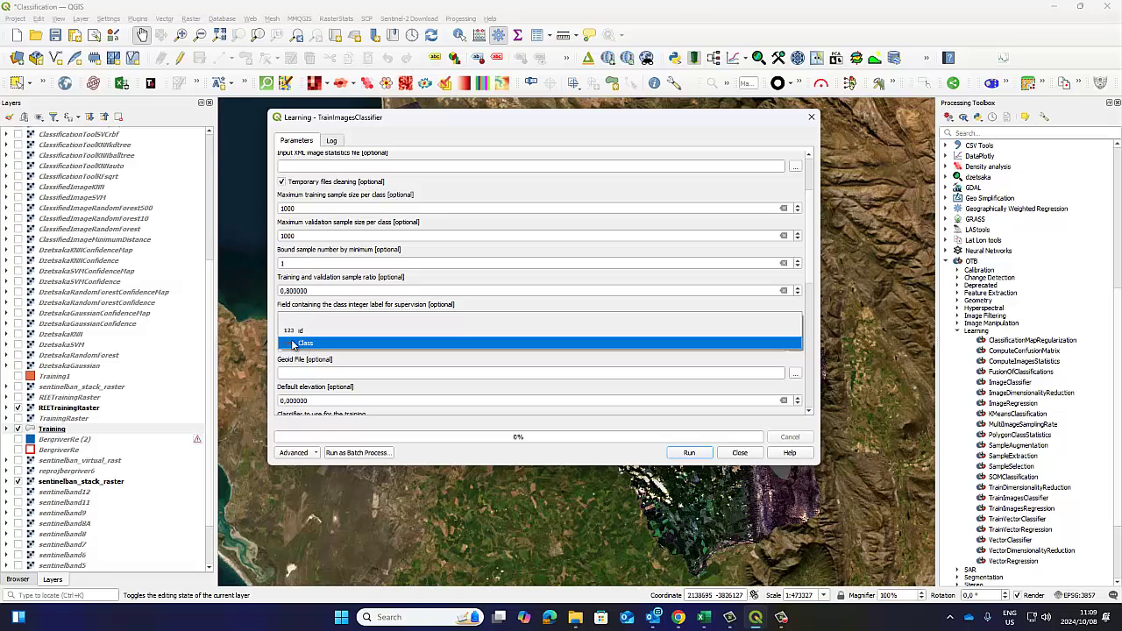
click(302, 329)
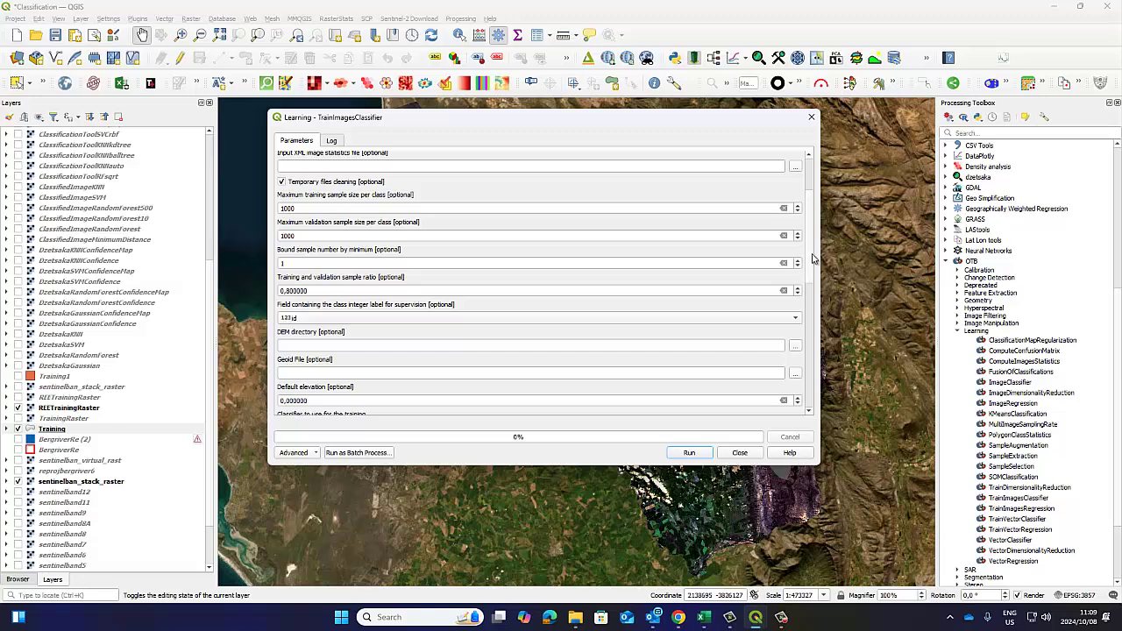
Examine the available training classifiers and the SVM kernel type and model type options for libsvm.
drag(811, 256, 806, 285)
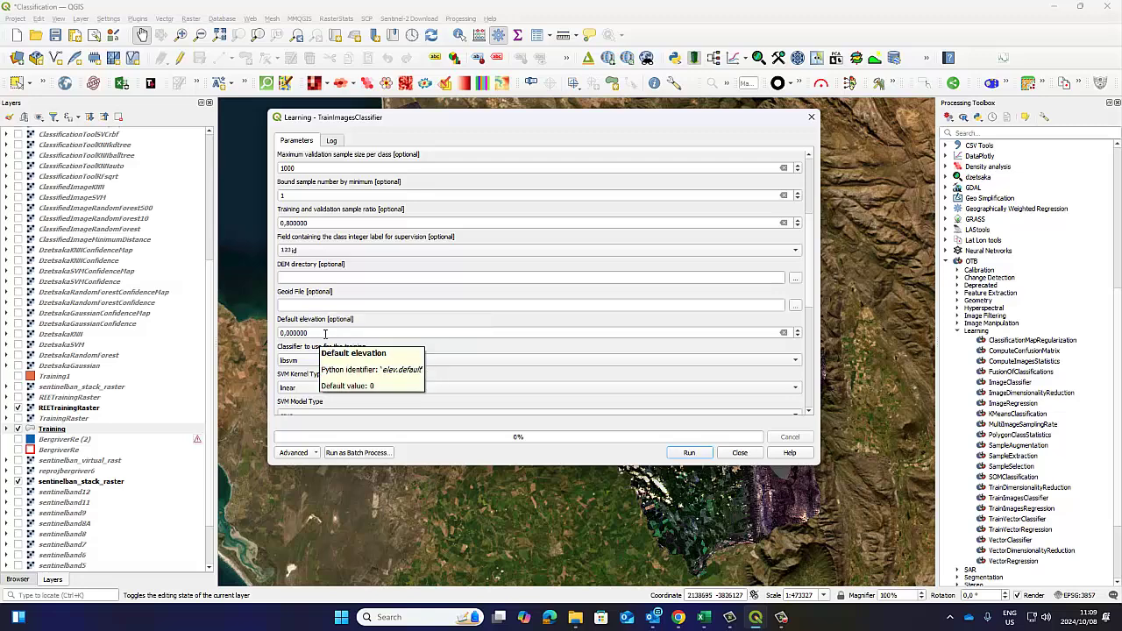
drag(814, 288, 810, 329)
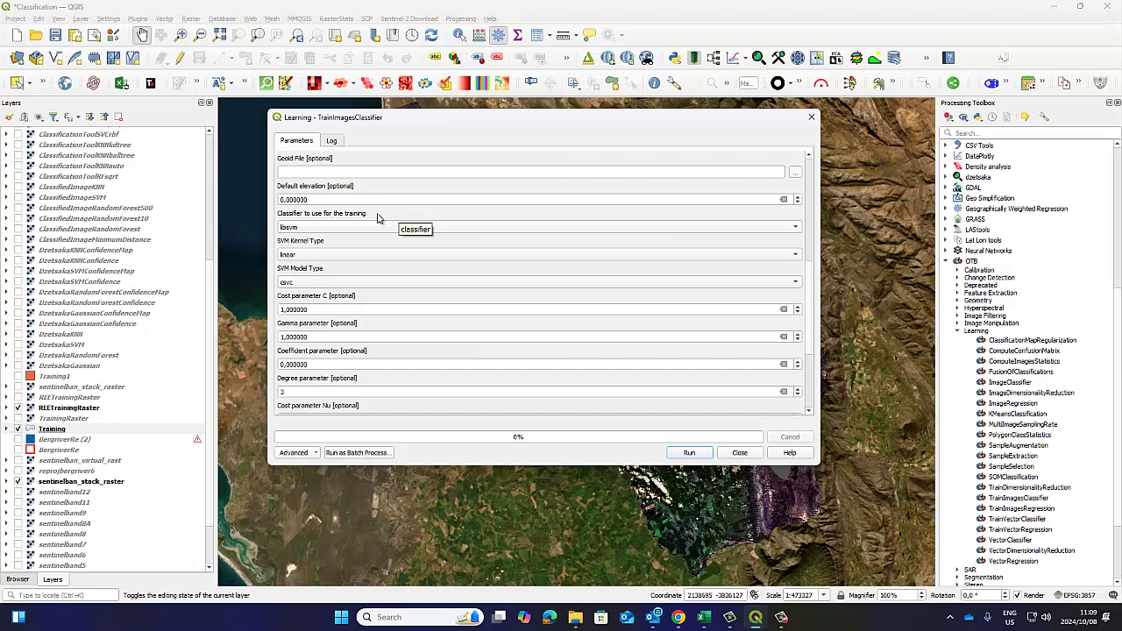
click(335, 229)
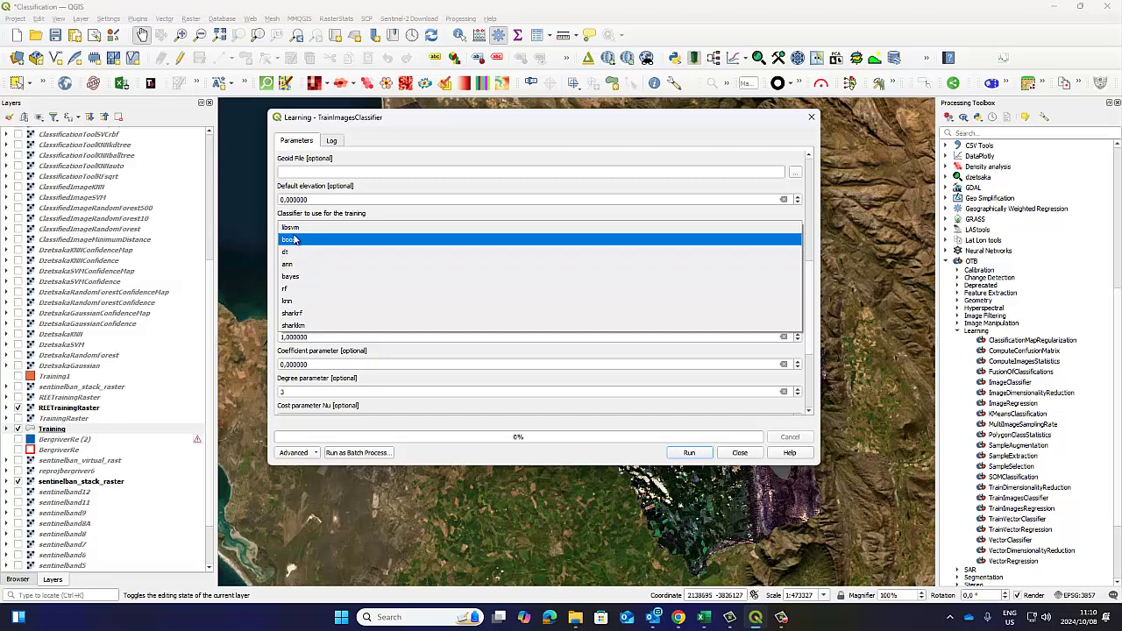
click(409, 227)
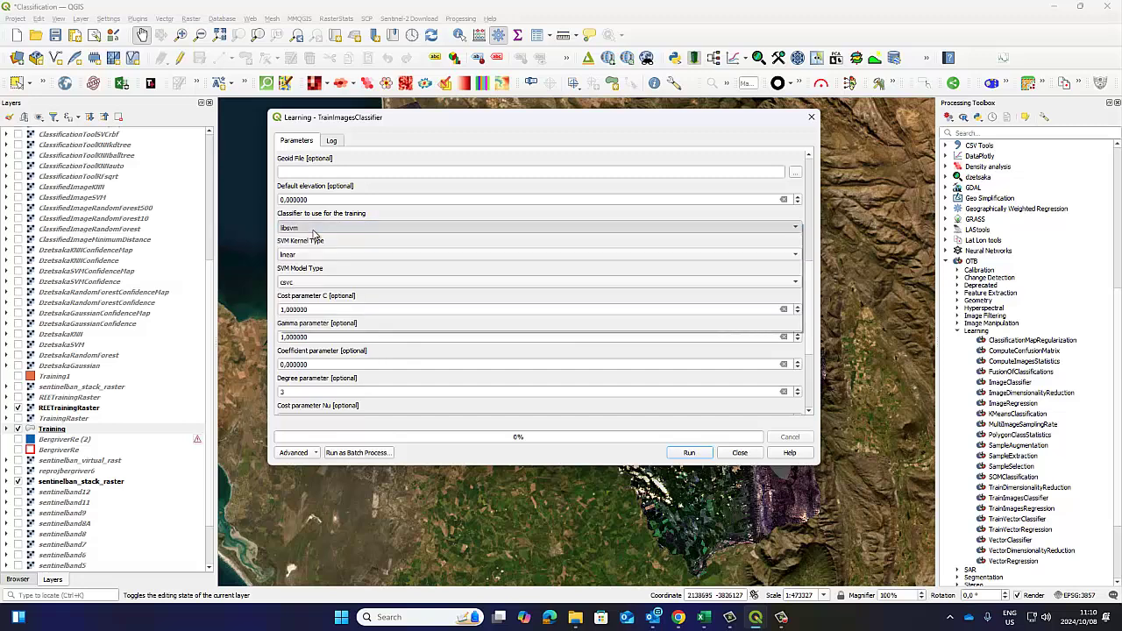
click(308, 255)
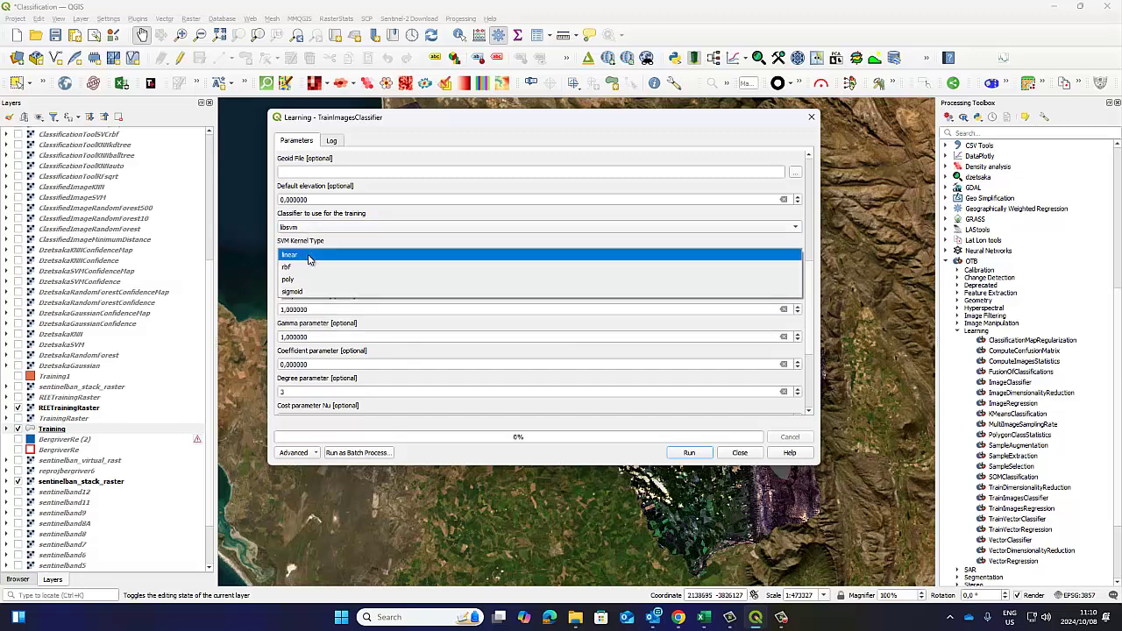
click(309, 255)
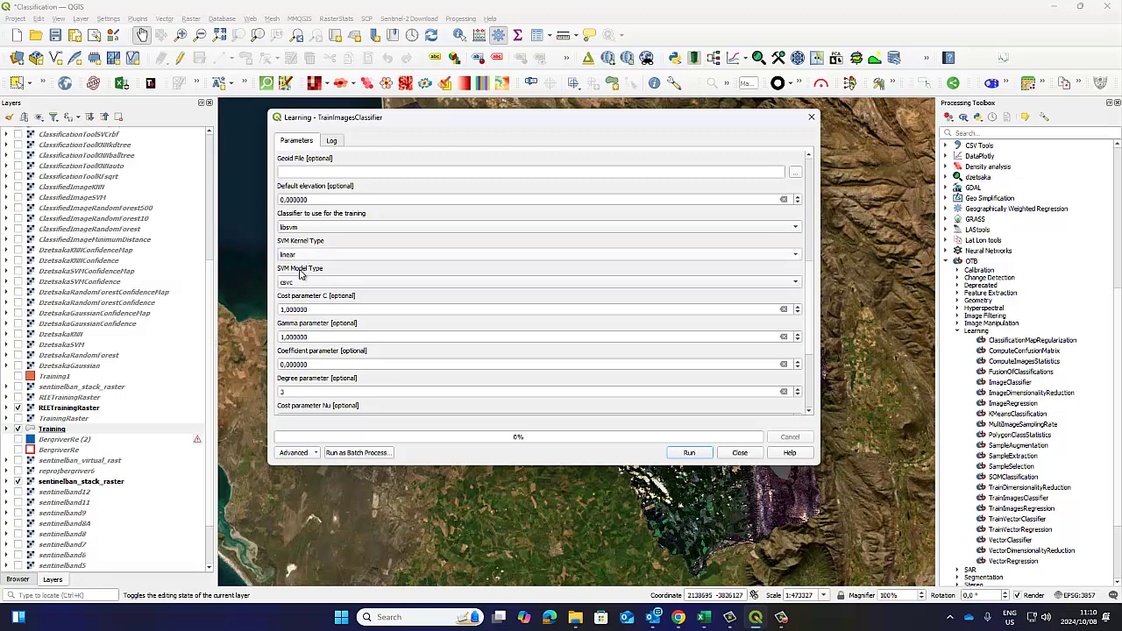
click(301, 283)
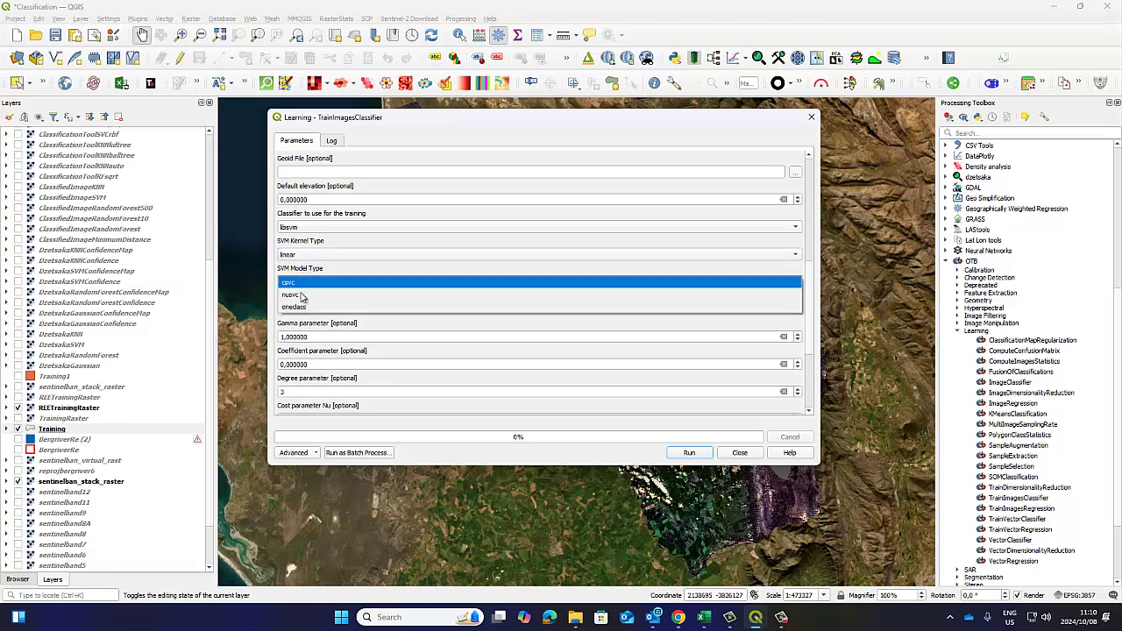
Try the boost classifier with the real boost type, and switch the classifier back to libsvm.
click(322, 227)
click(319, 239)
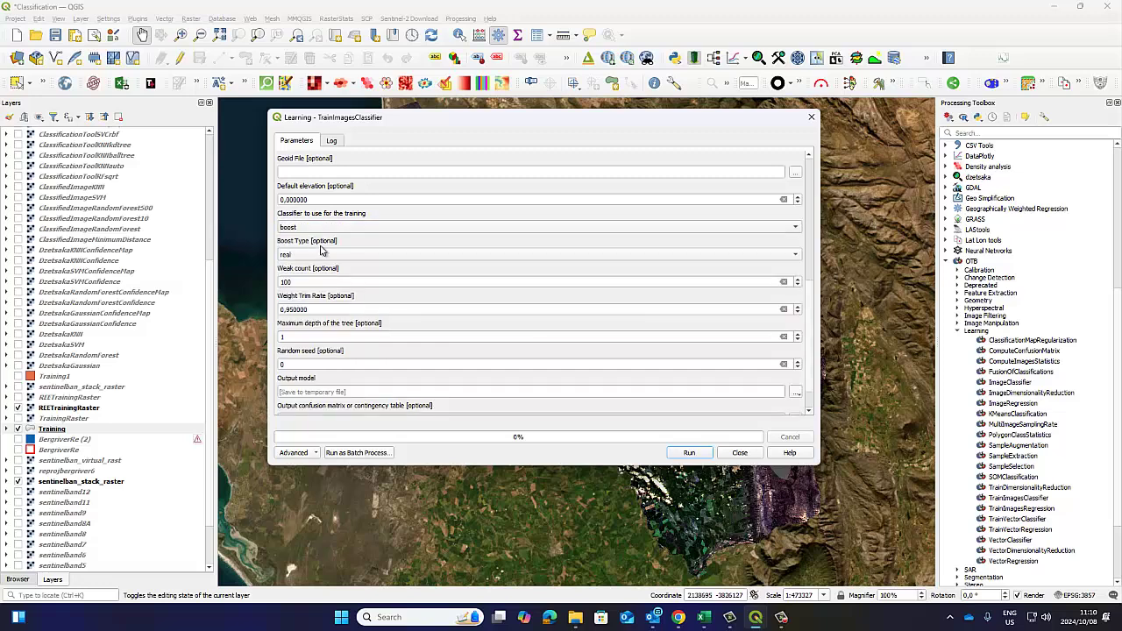
click(321, 255)
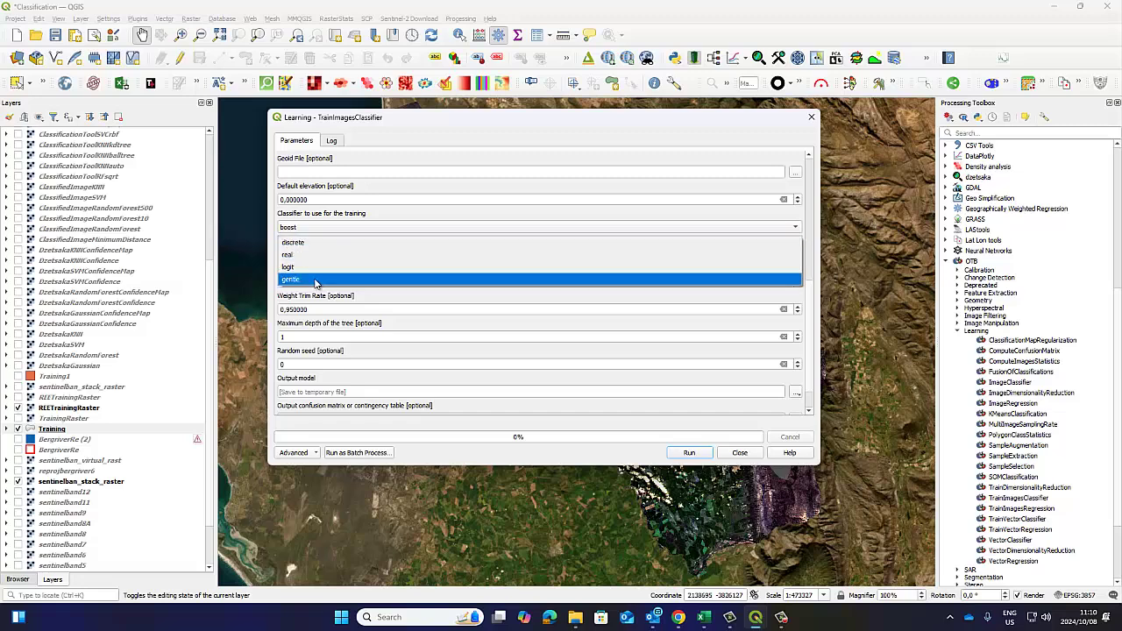
click(318, 255)
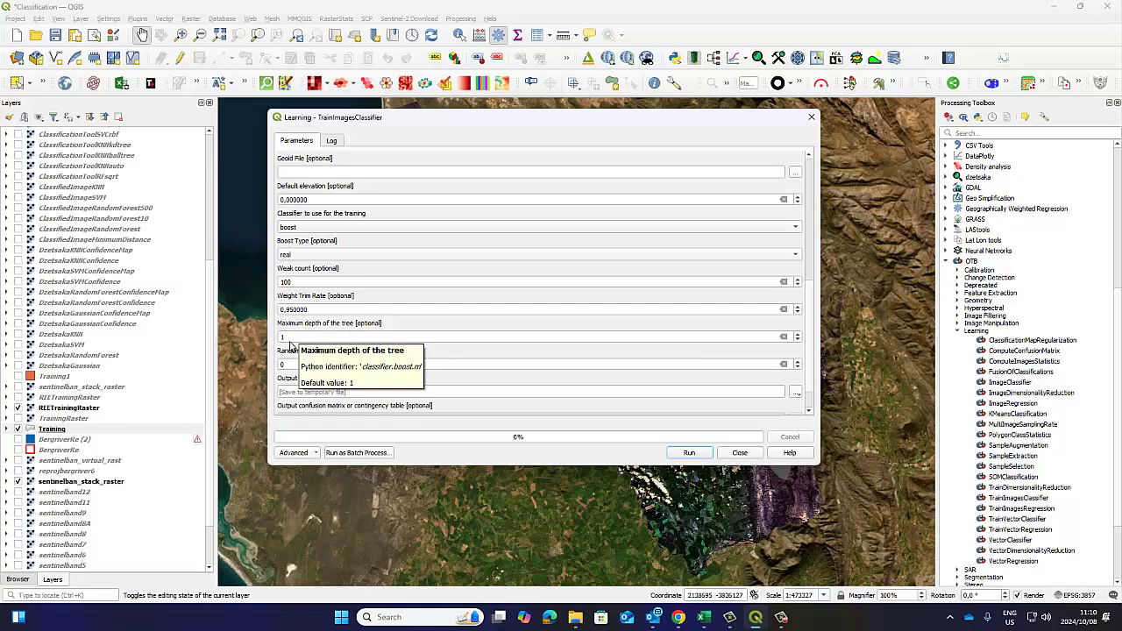
click(307, 227)
click(303, 215)
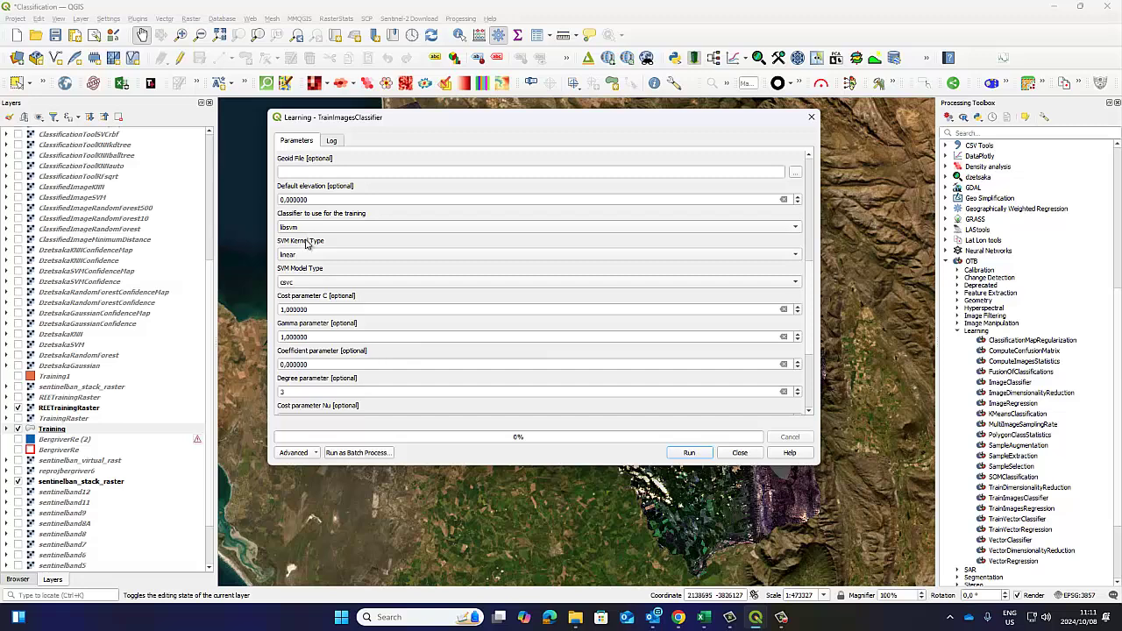
Review the classifier list and the remaining libsvm and output parameters, and close TrainImagesClassifier without running it.
click(306, 230)
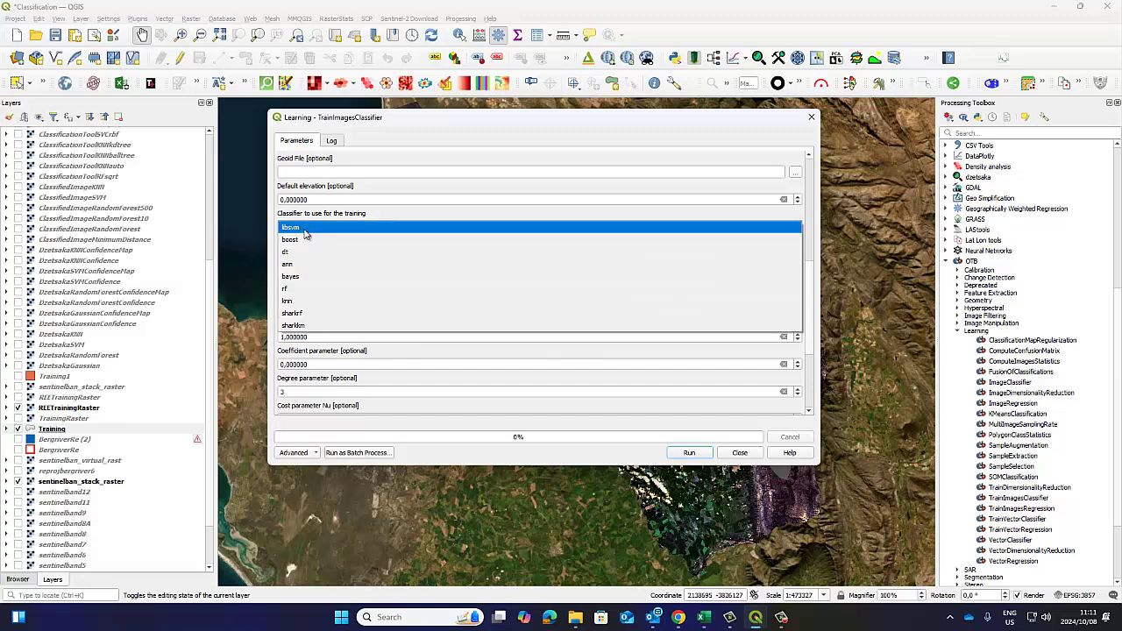
click(361, 227)
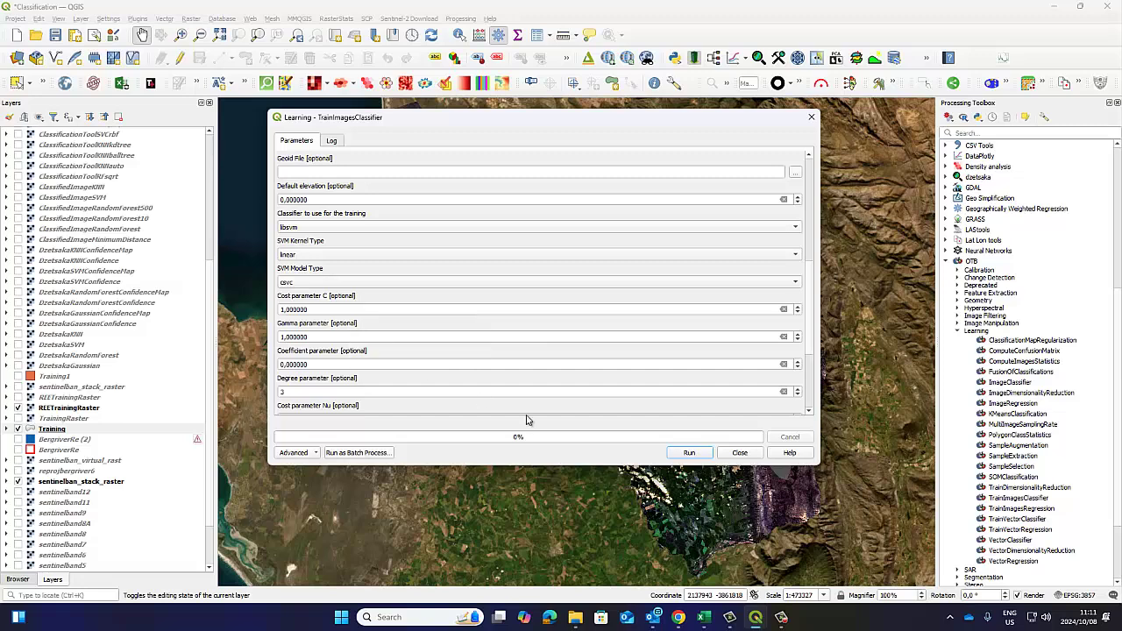
drag(809, 331, 806, 392)
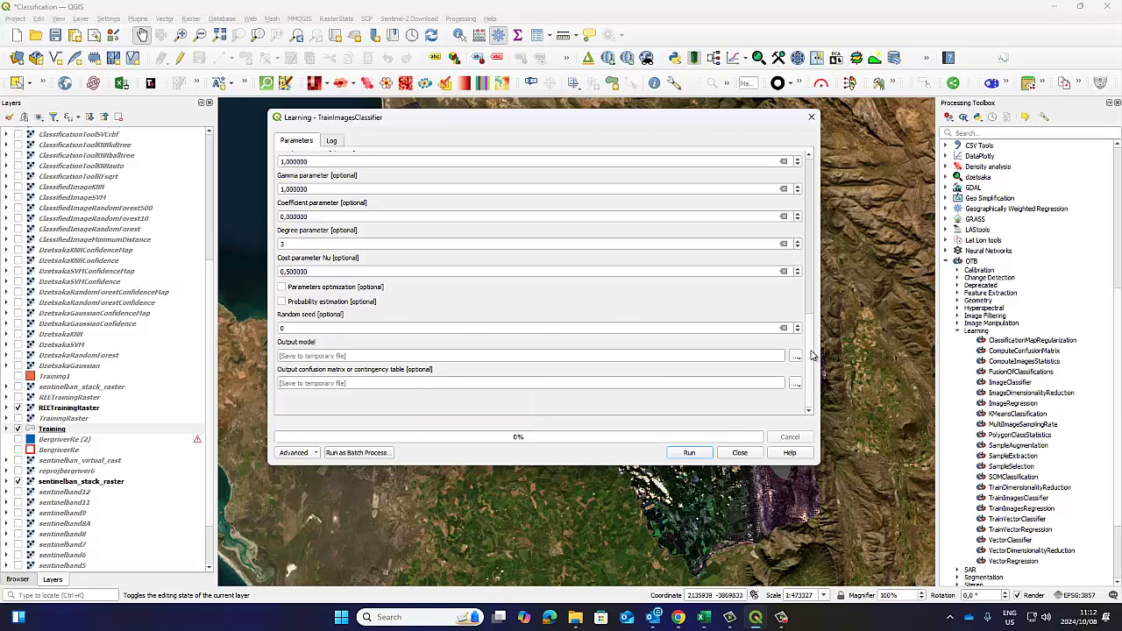
drag(813, 326, 811, 197)
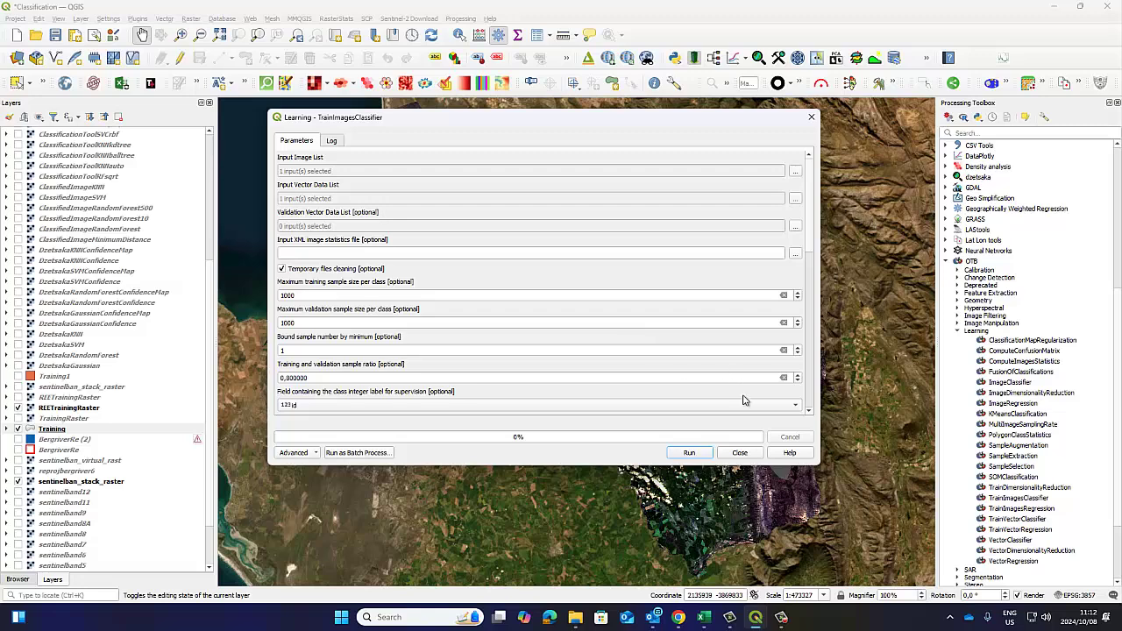
click(739, 452)
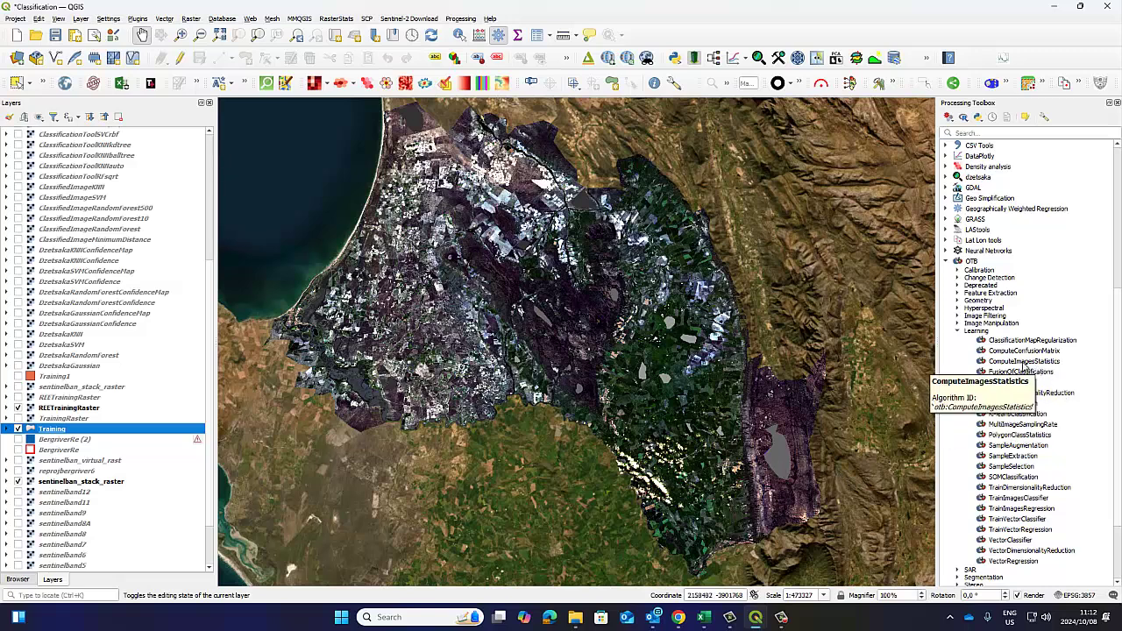
Locate the ComputeImagesStatistics, TrainImagesClassifier and ImageClassifier tools in the OTB Learning group.
click(1023, 364)
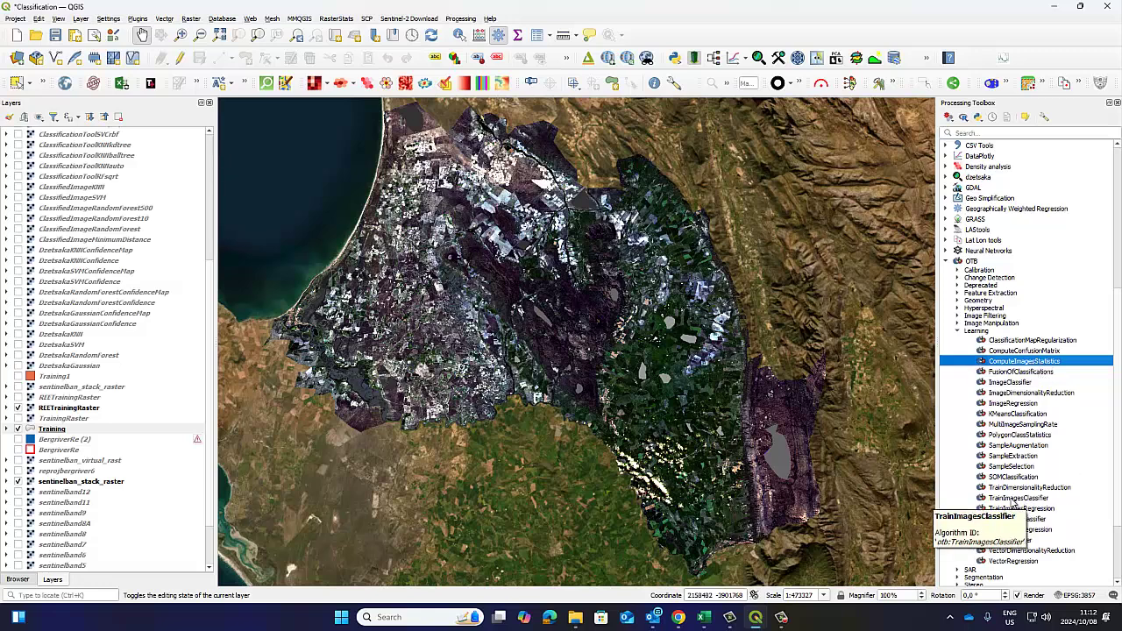
click(1014, 499)
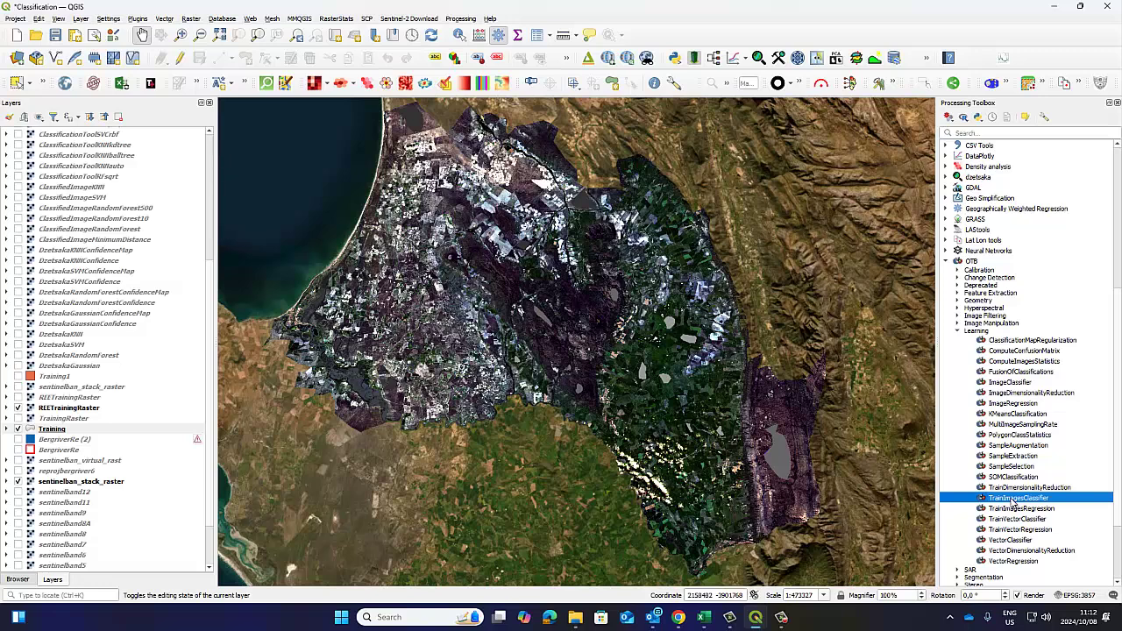
click(1022, 363)
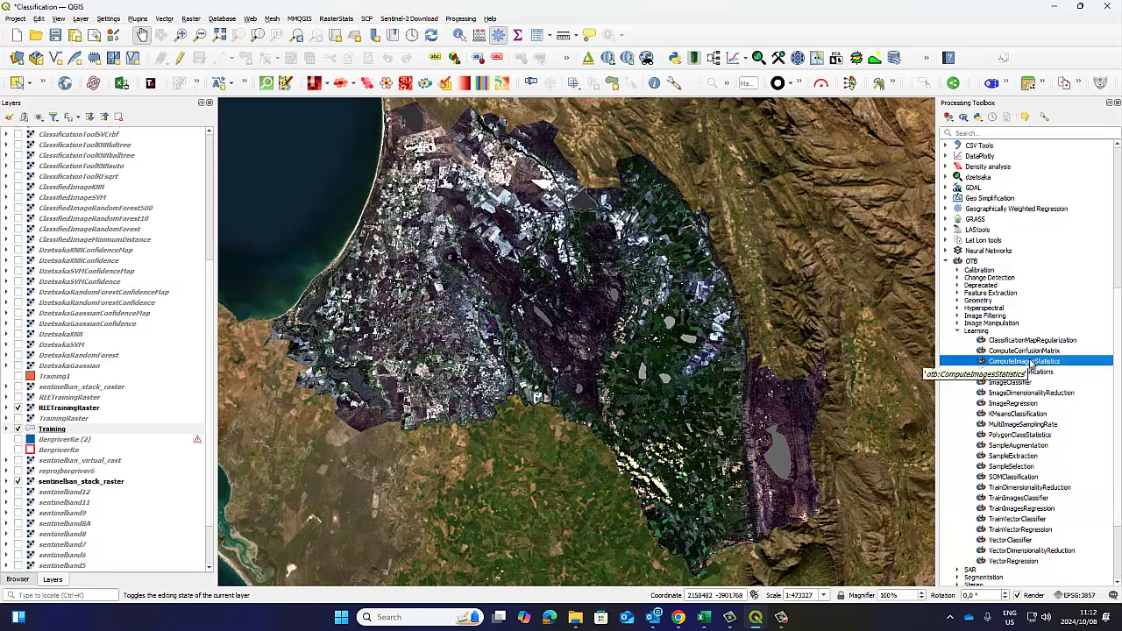
click(1016, 500)
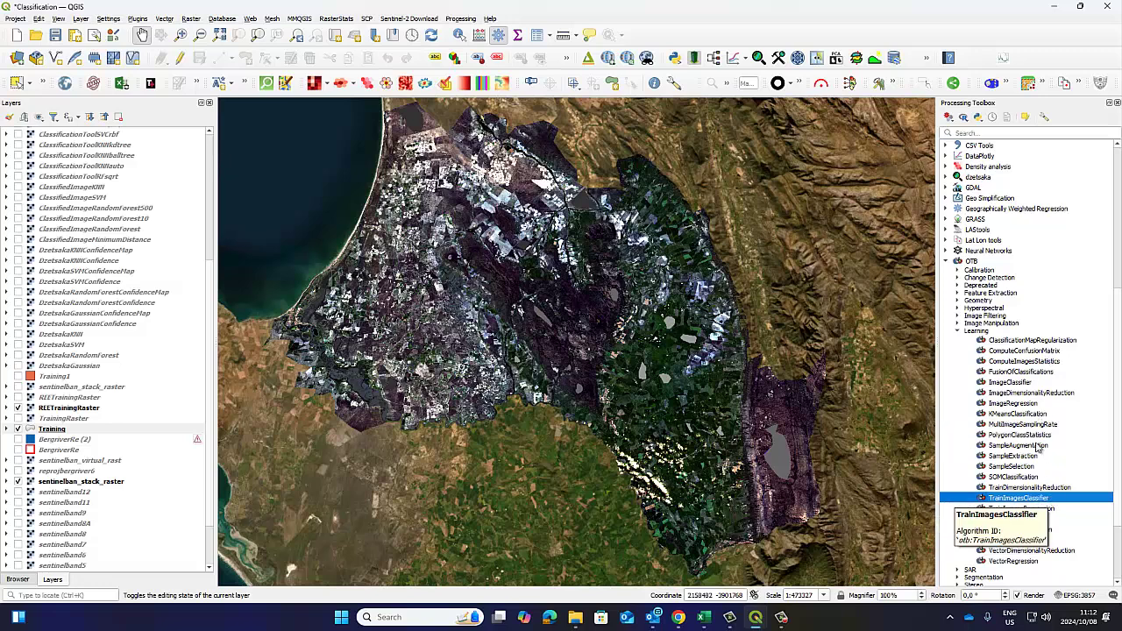
click(1013, 384)
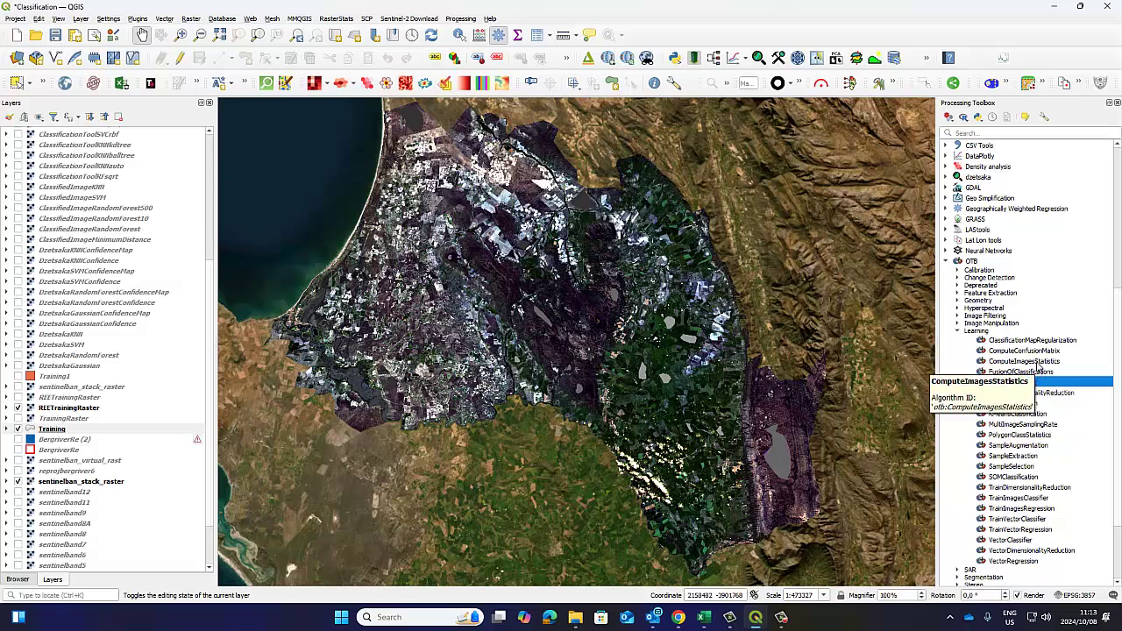
click(1038, 362)
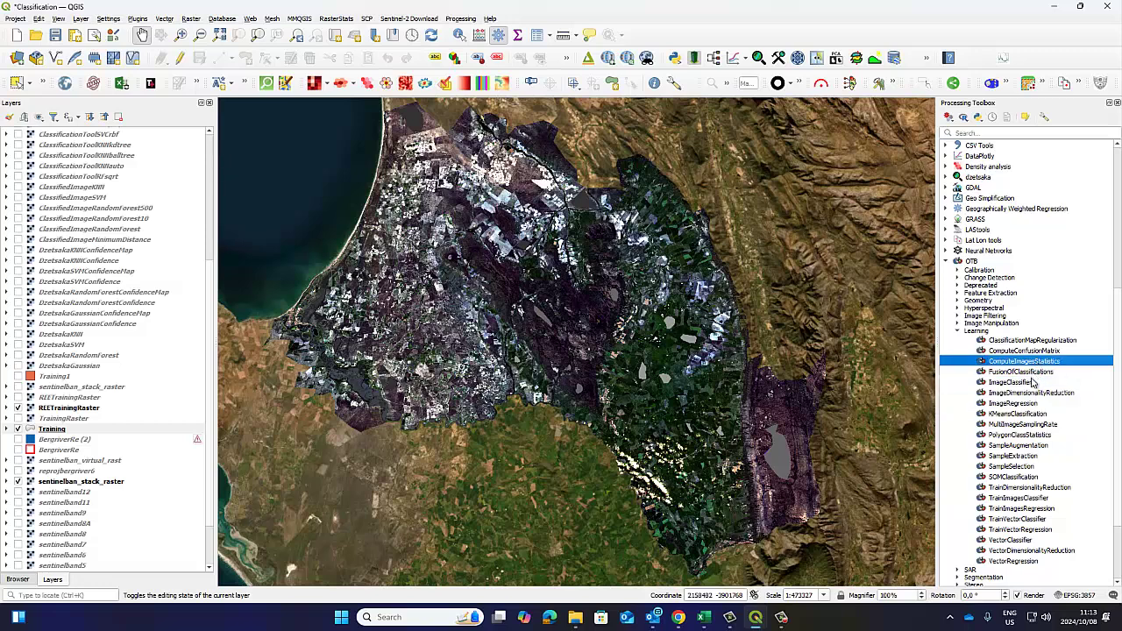
click(1018, 498)
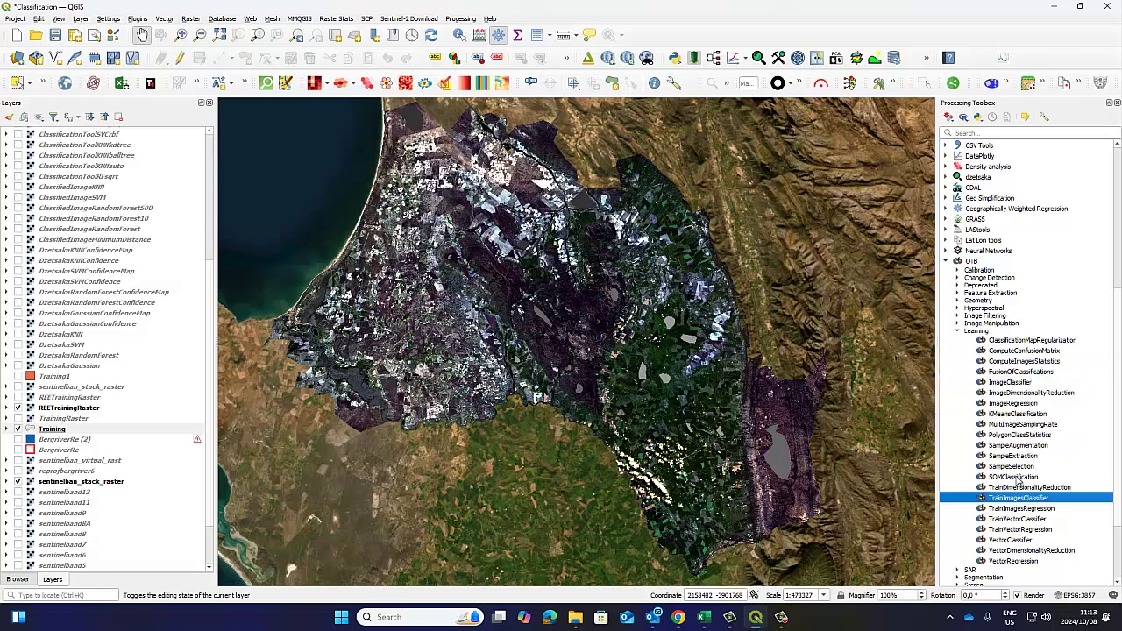
click(1017, 385)
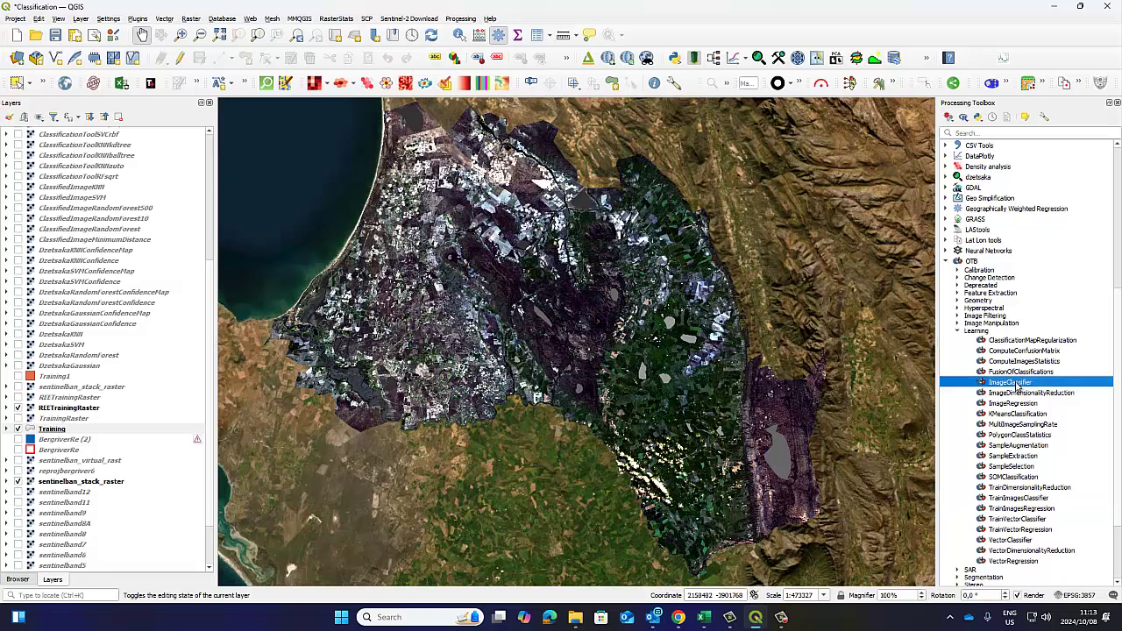
Examine the input image, model file, statistics file and output parameters of ImageClassifier, and close it without running.
double_click(1014, 384)
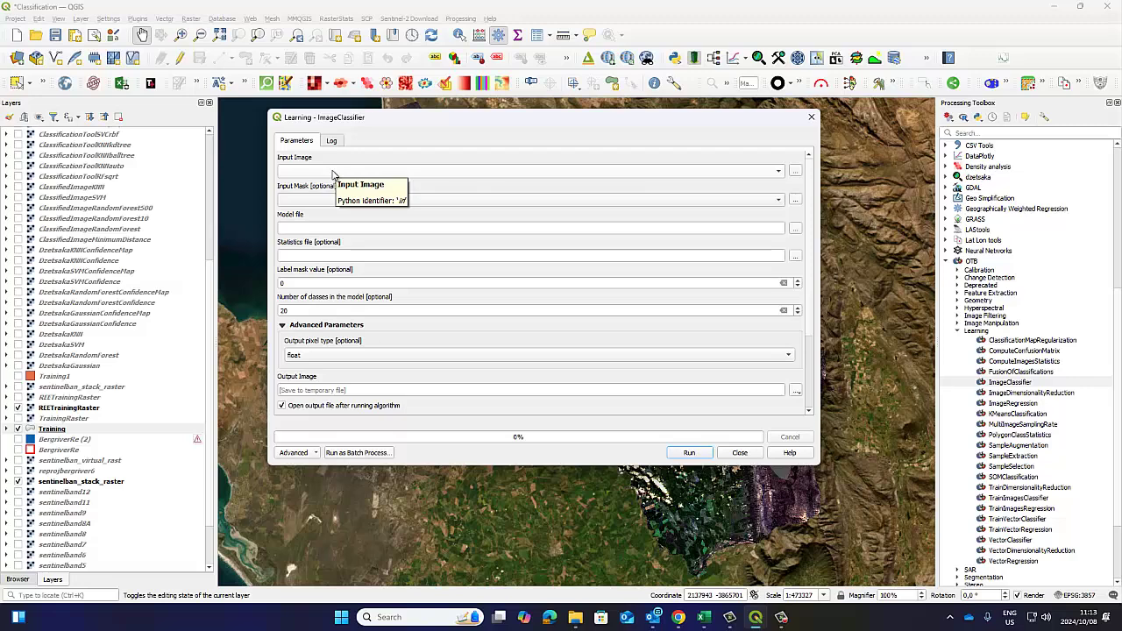
click(289, 228)
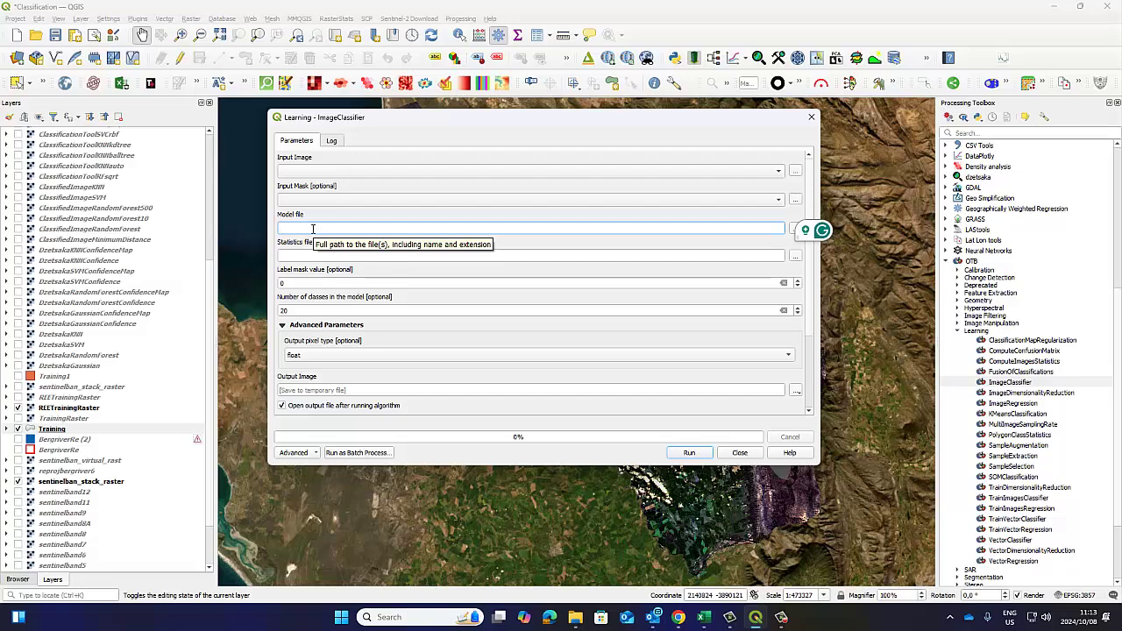
click(310, 255)
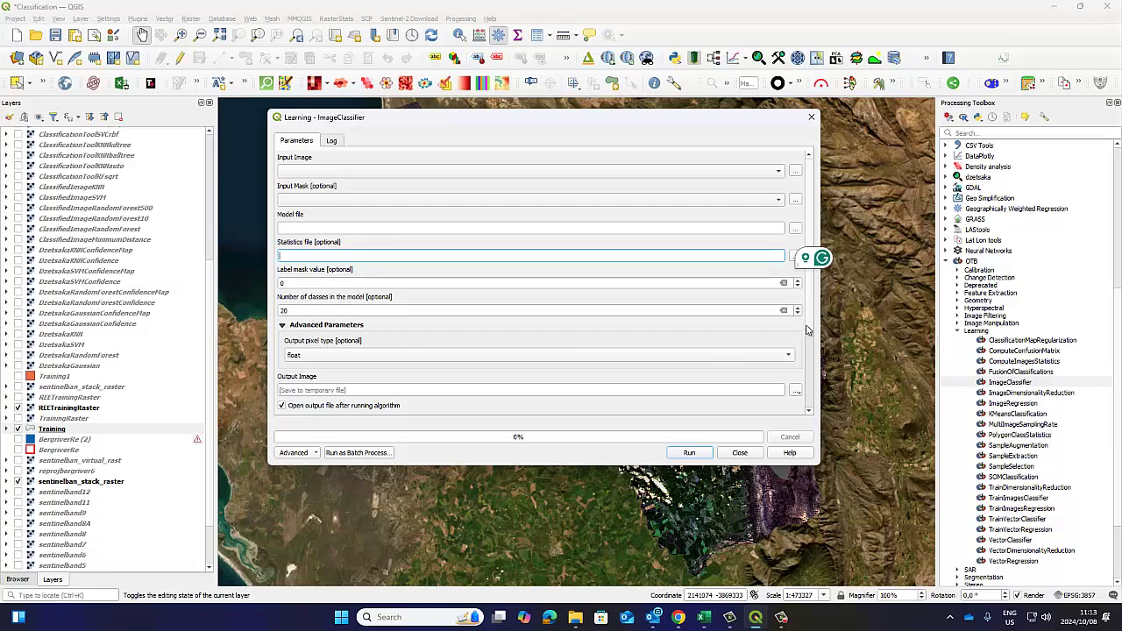
scroll(525, 263, down, 5)
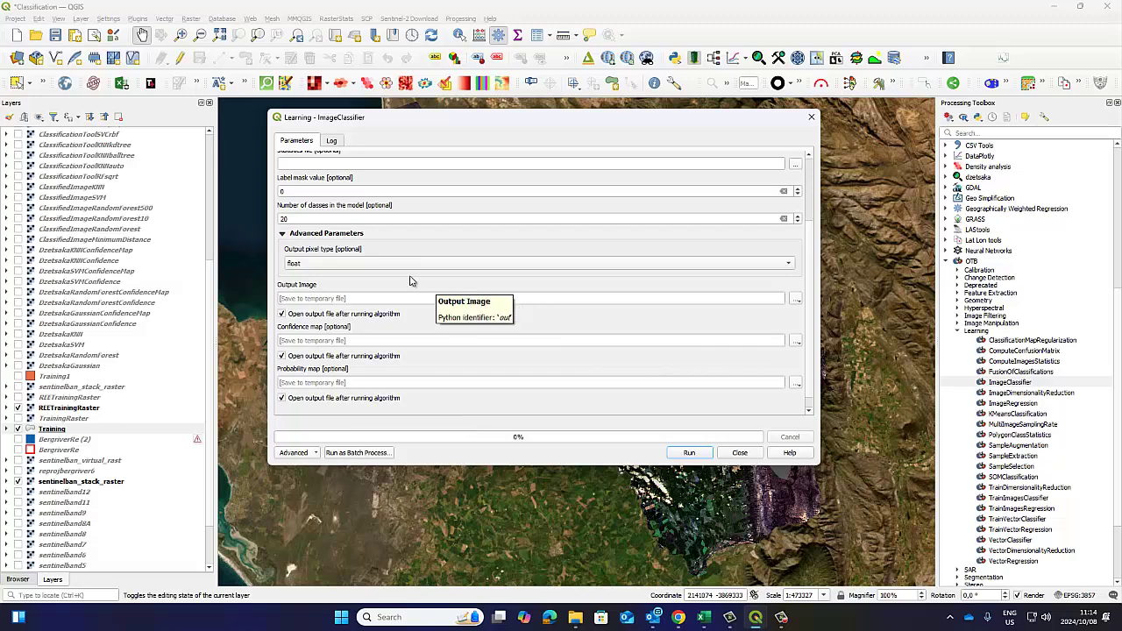
click(741, 453)
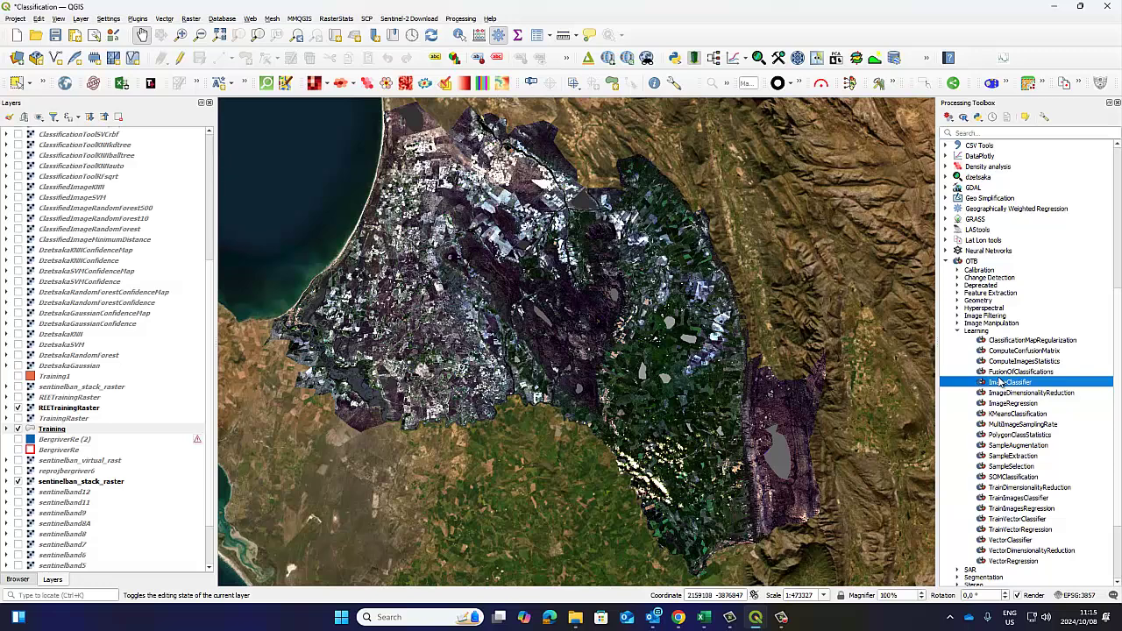
Review the OTB classification tool sequence from ComputeImagesStatistics through TrainImagesClassifier to ImageClassifier.
click(971, 265)
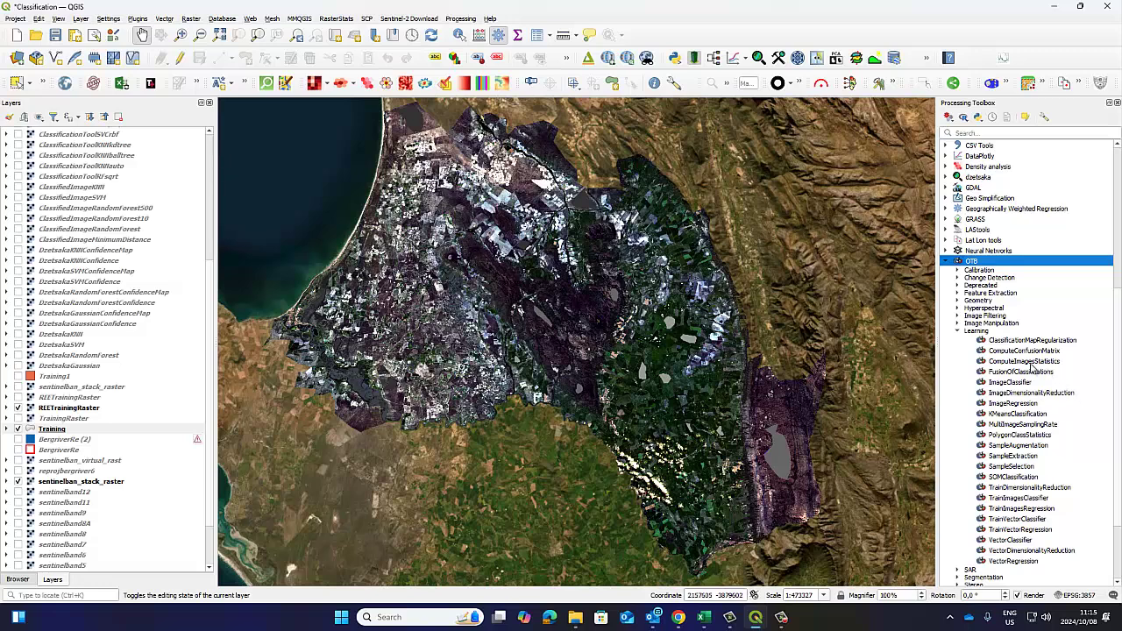
click(1020, 363)
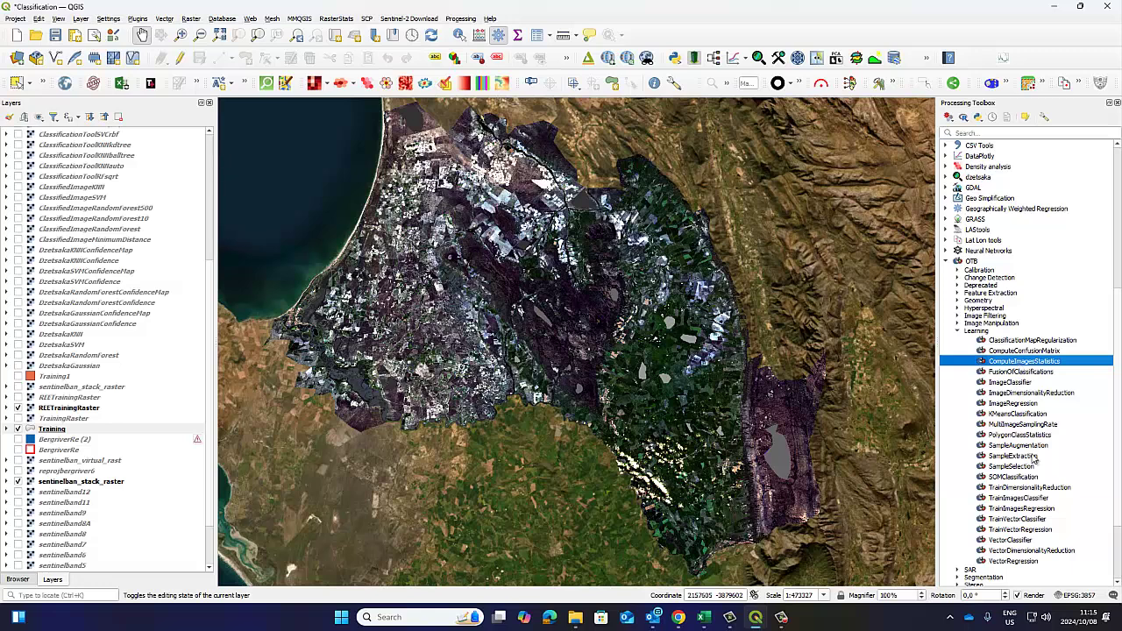
click(1017, 498)
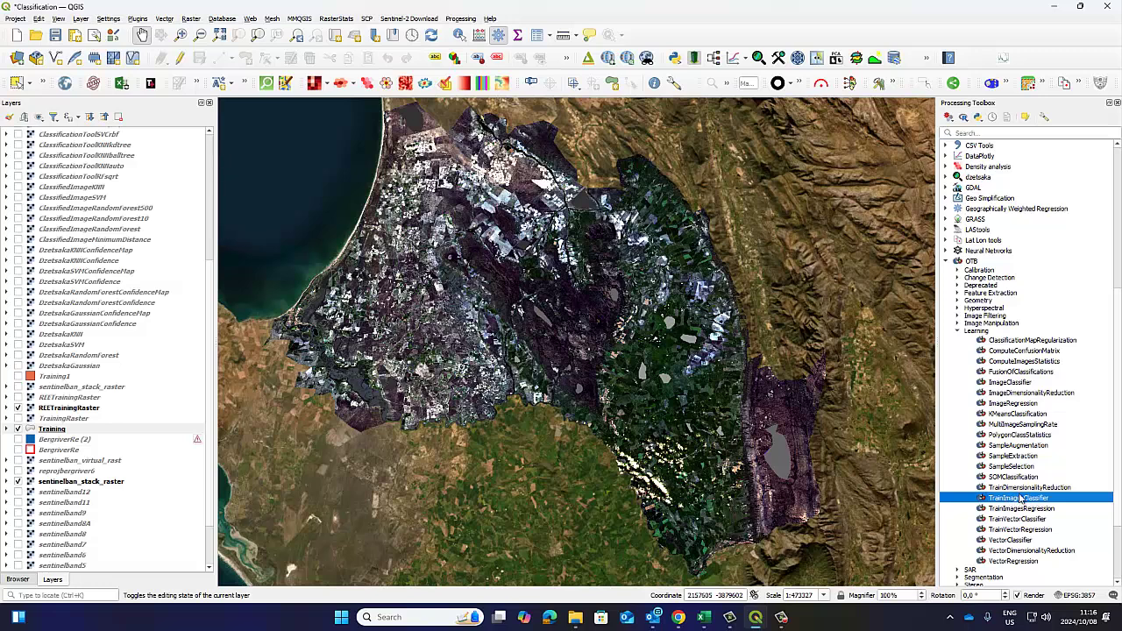
click(1011, 383)
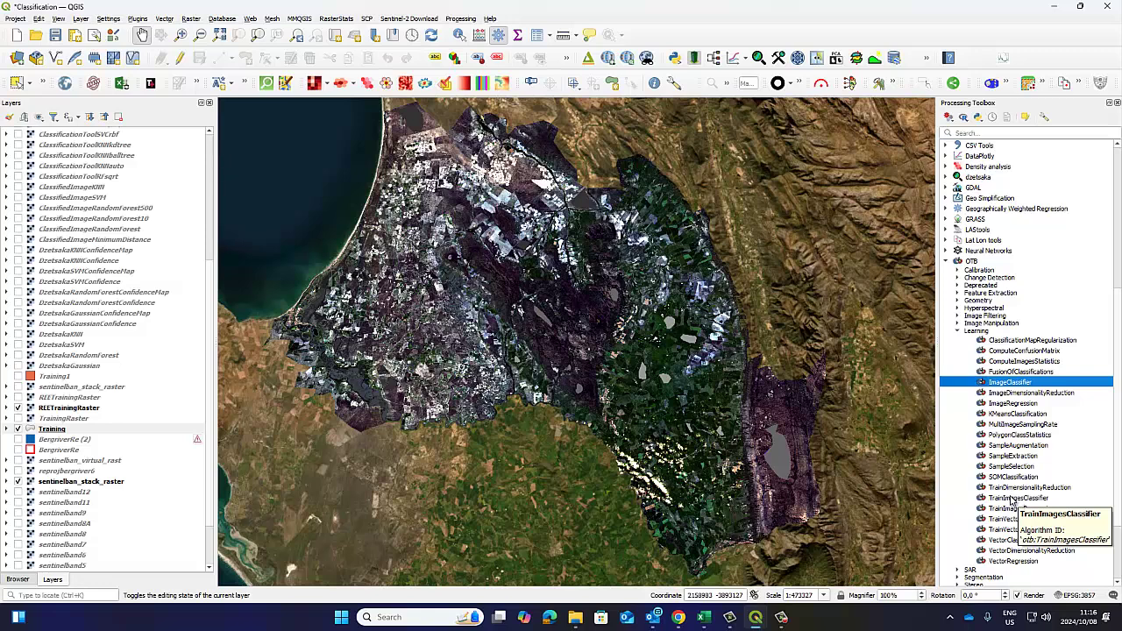
click(1010, 499)
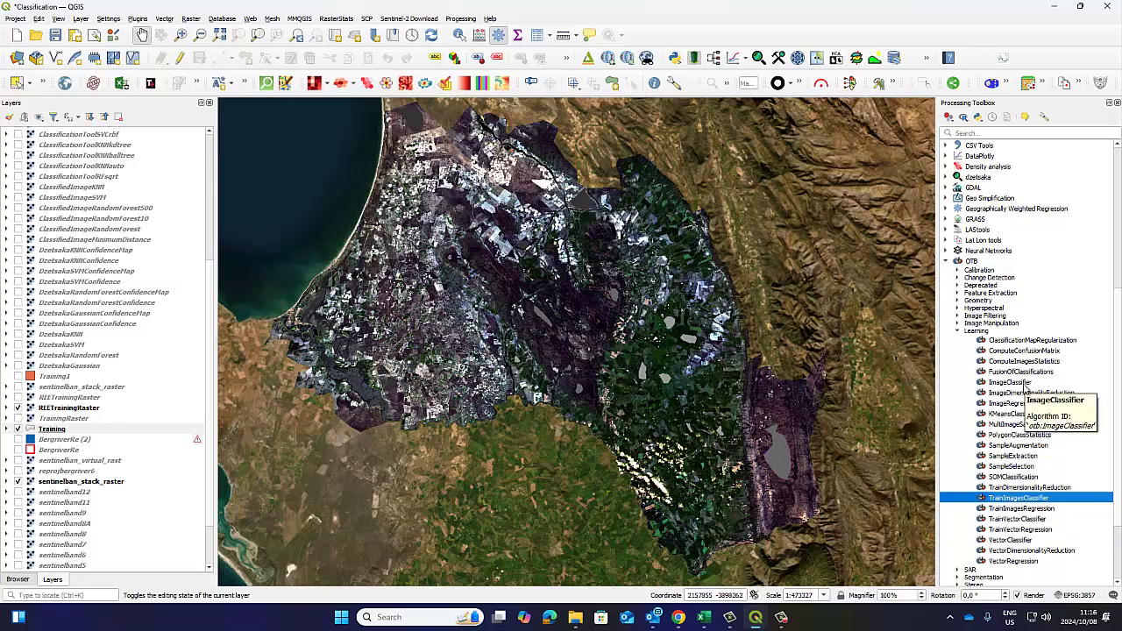
click(993, 385)
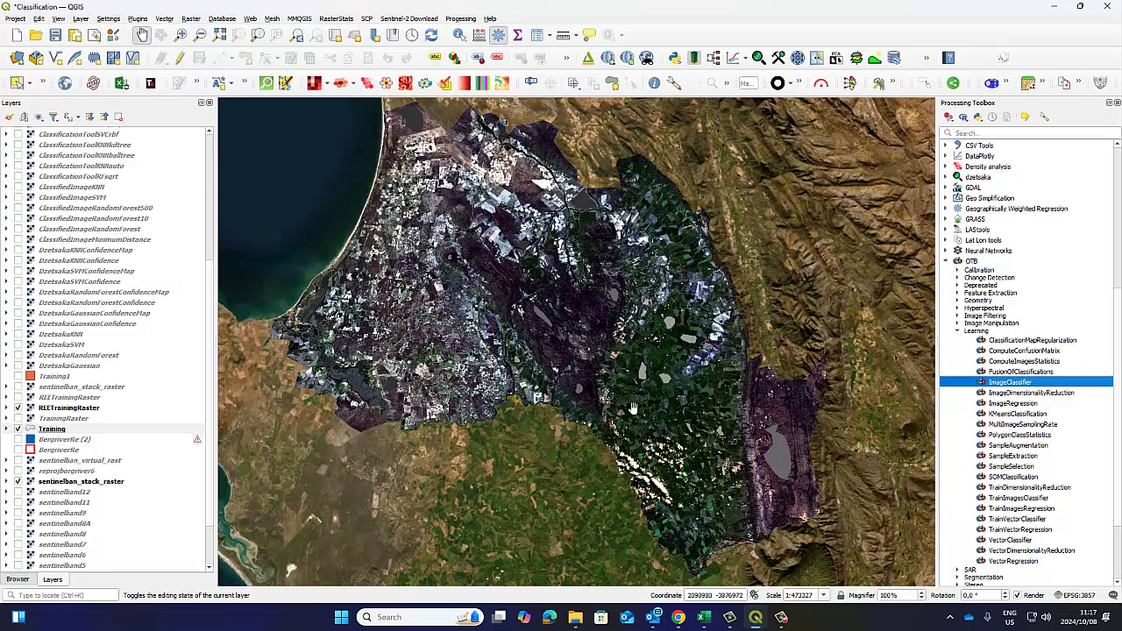
click(780, 617)
click(1016, 362)
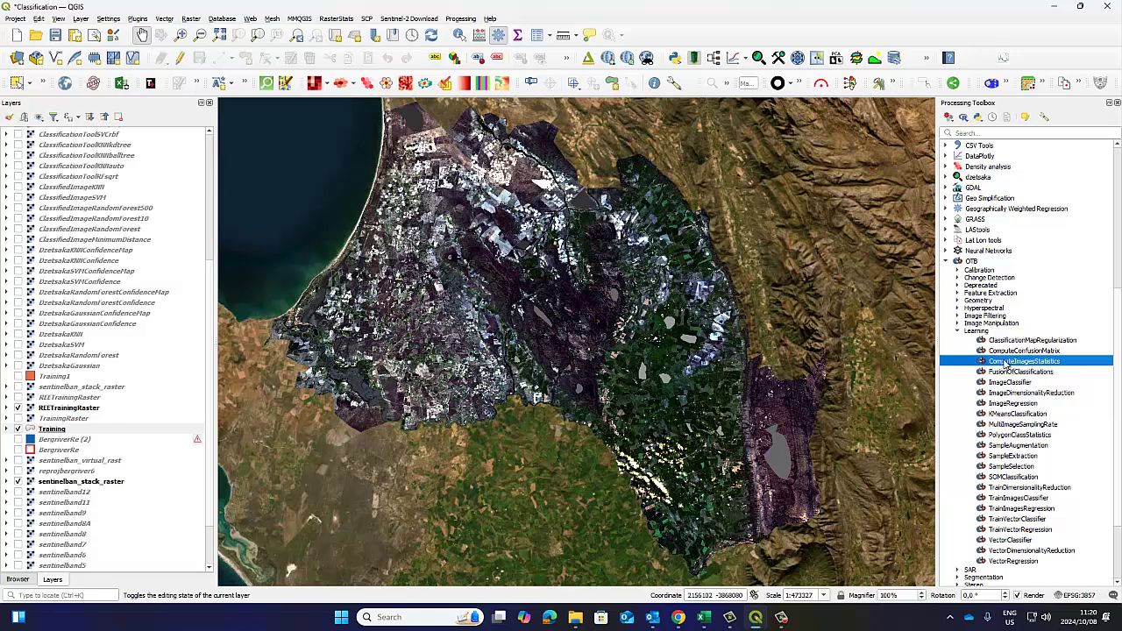
click(1037, 500)
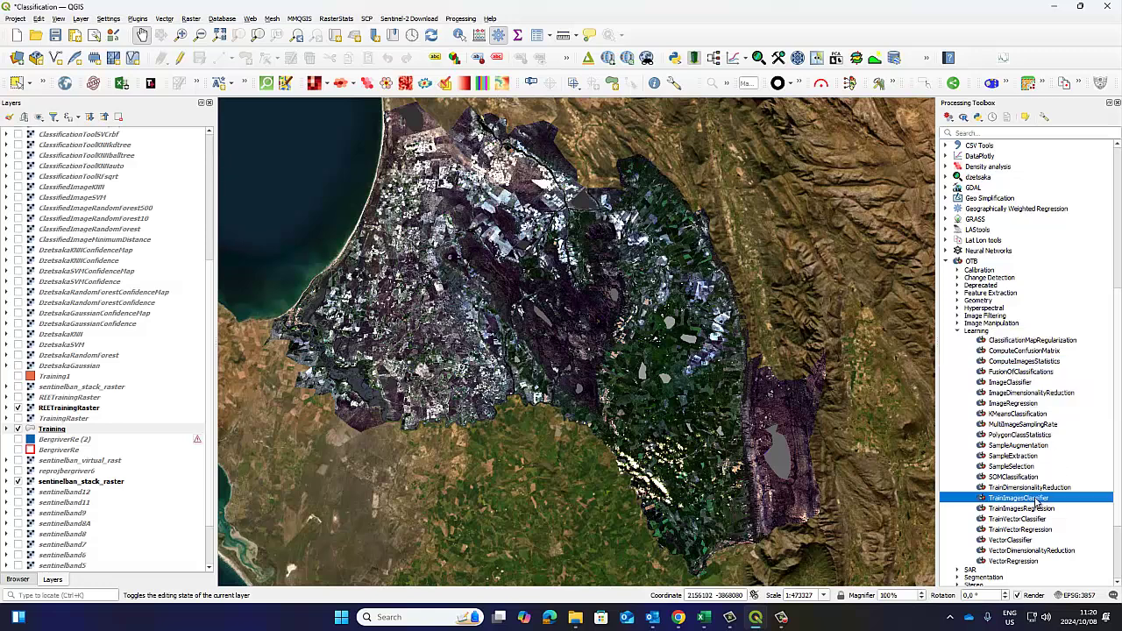
click(1013, 386)
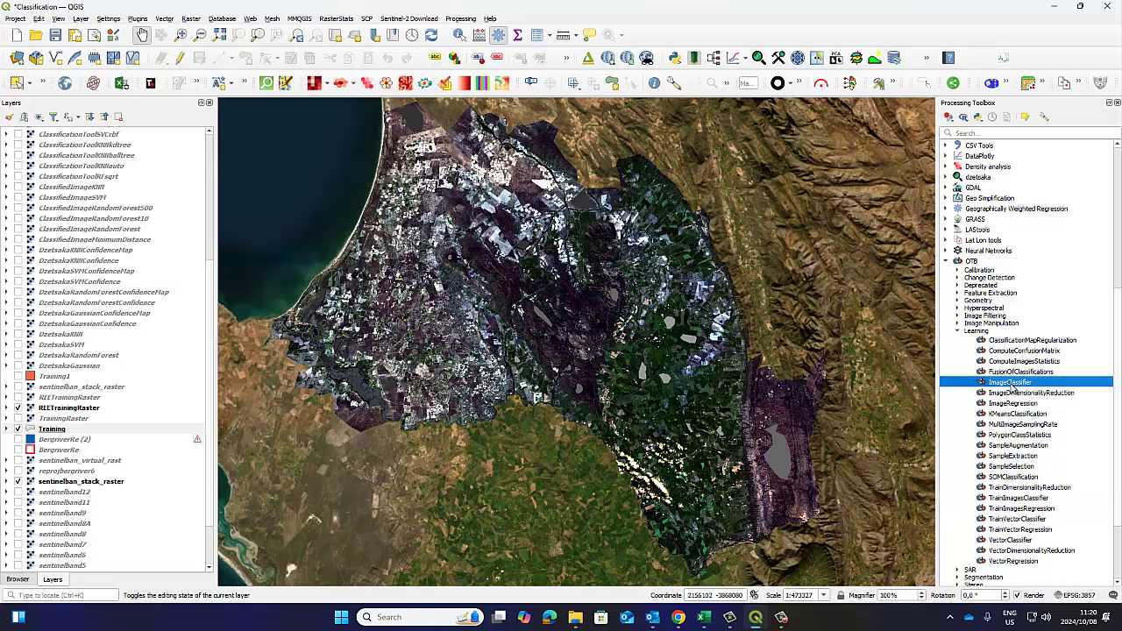